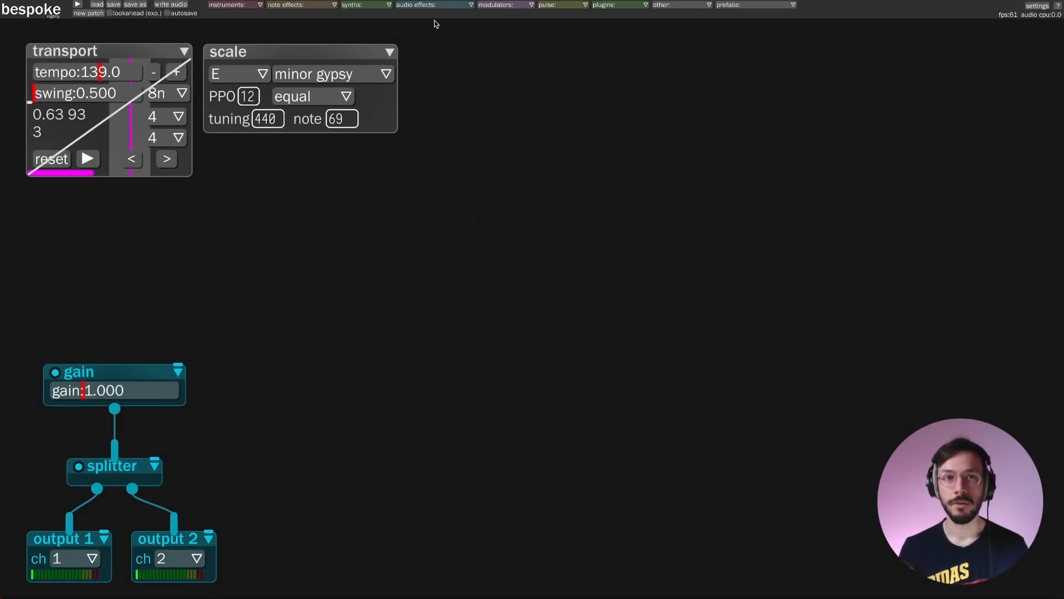
Add a looper audio effect module and place it in the empty area of the patch beyond the gain module
{"action": "left_click", "coordinate": [437, 5]}
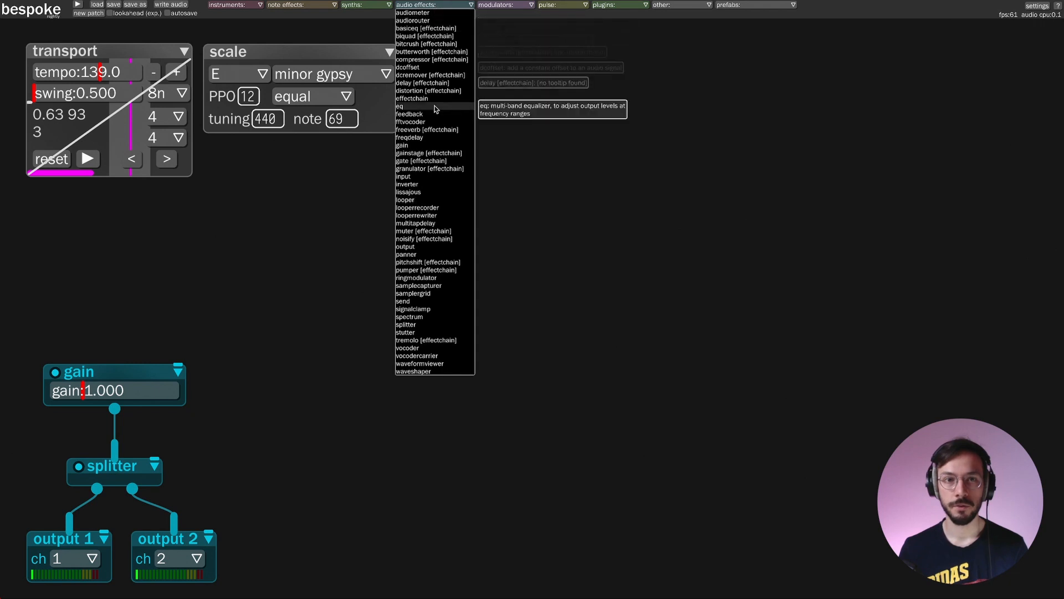
{"action": "left_click", "coordinate": [417, 202]}
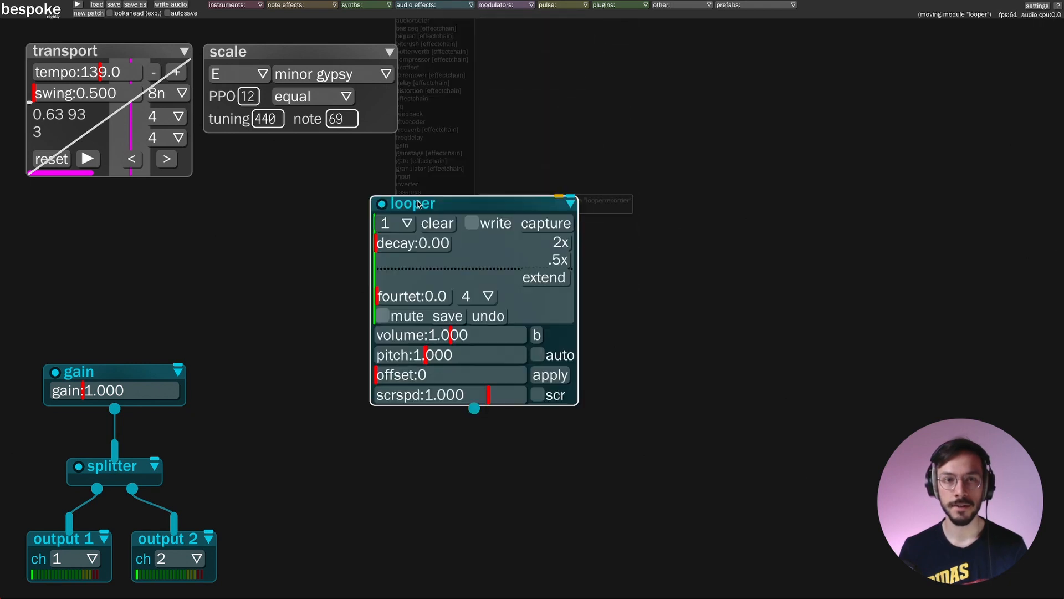
{"action": "left_click", "coordinate": [511, 218]}
{"action": "mouse_move", "coordinate": [648, 216]}
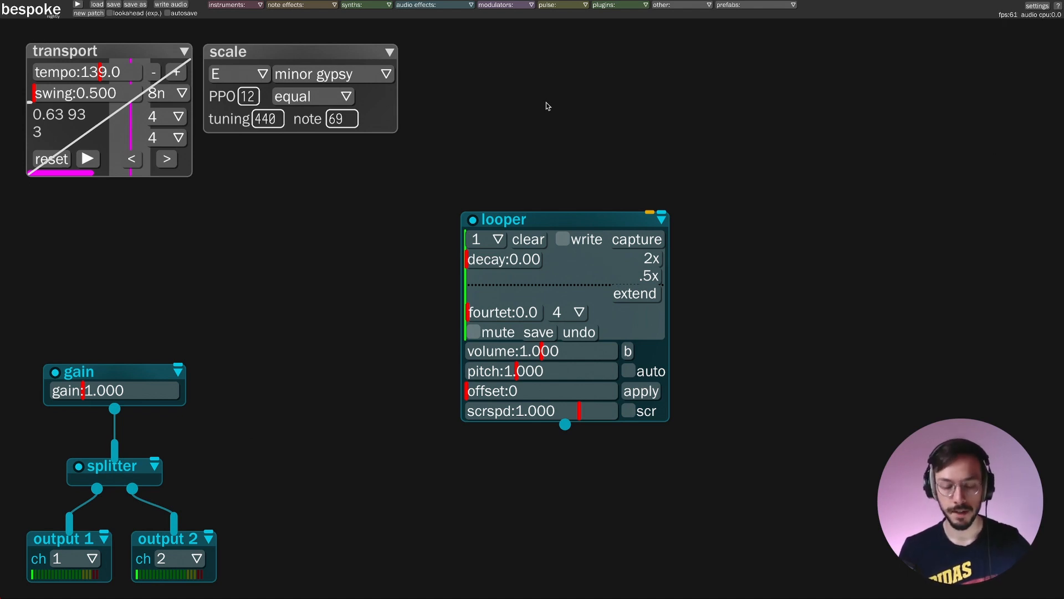
Add an input module above the looper and set its channel to 7&8
{"action": "type", "text": "input"}
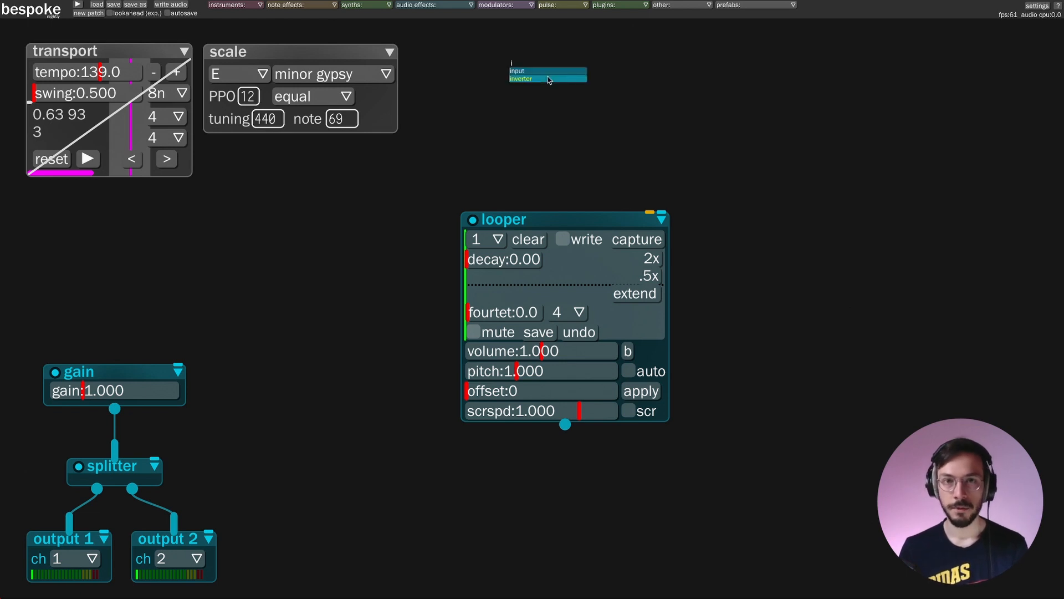
{"action": "left_click", "coordinate": [552, 73]}
{"action": "left_click", "coordinate": [555, 71]}
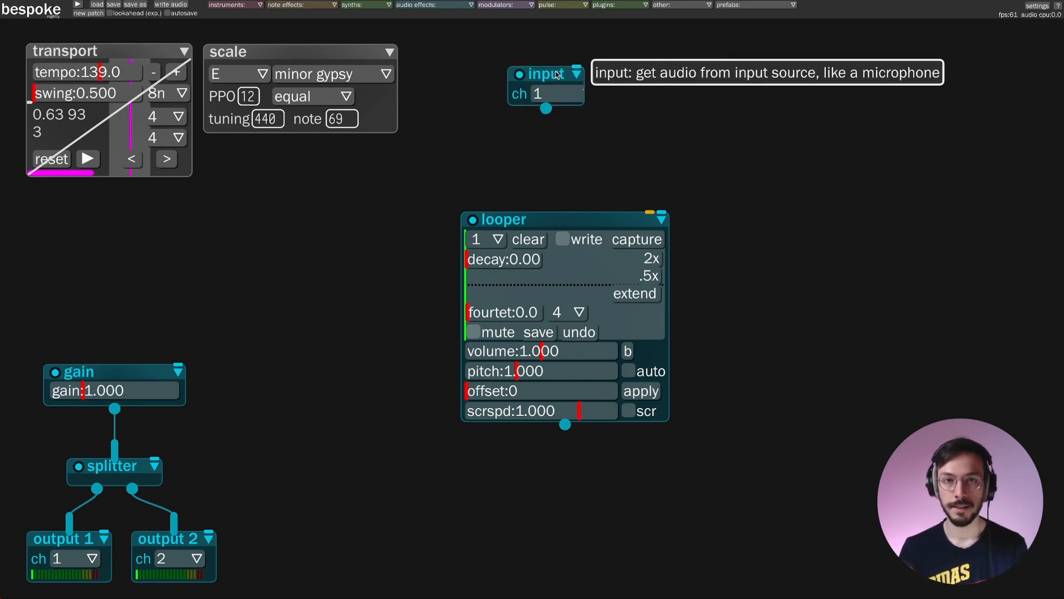
{"action": "left_click", "coordinate": [560, 96]}
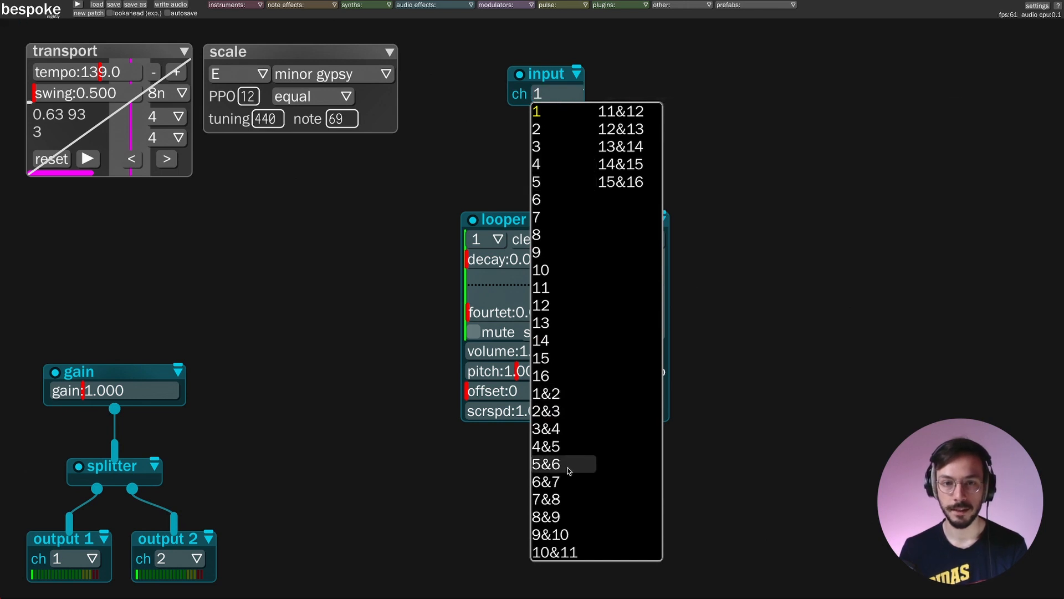
{"action": "left_click", "coordinate": [567, 506]}
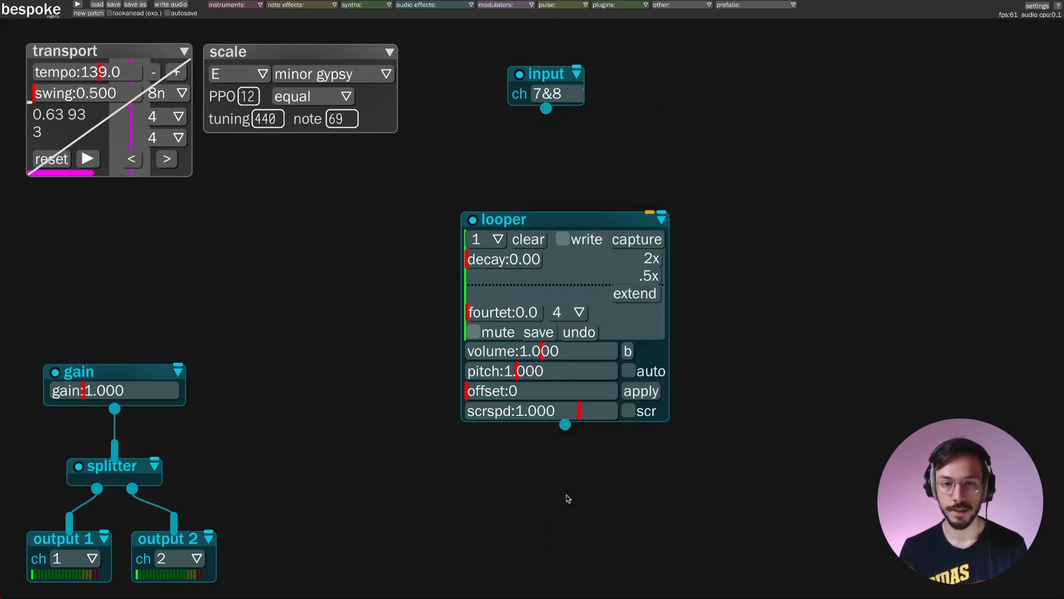
Route the input module into the looper and the looper into the gain module, with the transport playing
{"action": "left_click_drag", "start_coordinate": [546, 109], "coordinate": [547, 229]}
{"action": "key", "text": "space"}
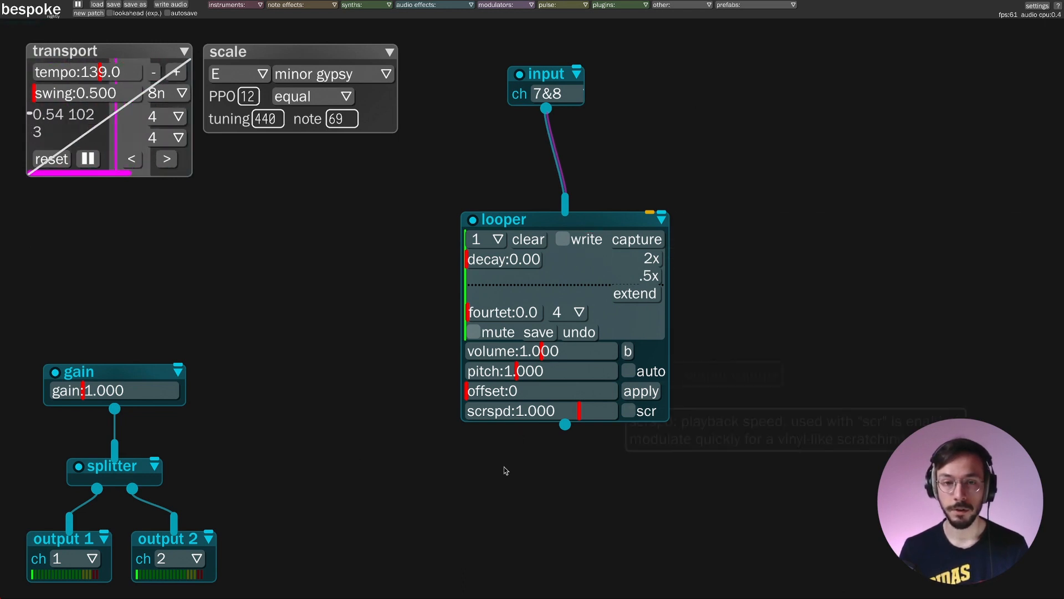
{"action": "left_click_drag", "start_coordinate": [565, 424], "coordinate": [118, 391]}
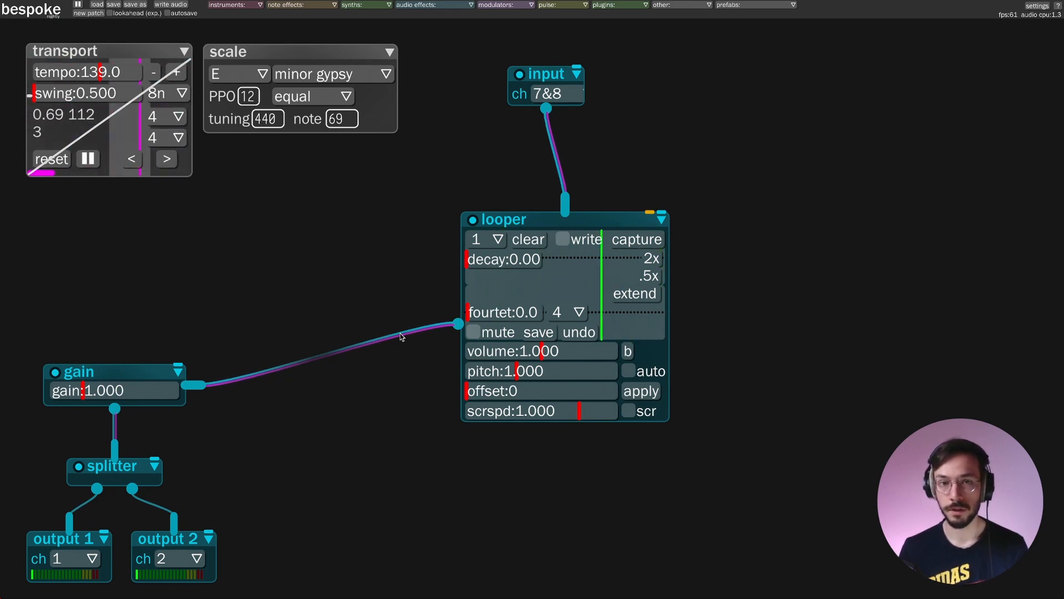
Try a loop length of 3 measures on the looper before settling on 2 measures
{"action": "left_click", "coordinate": [476, 239]}
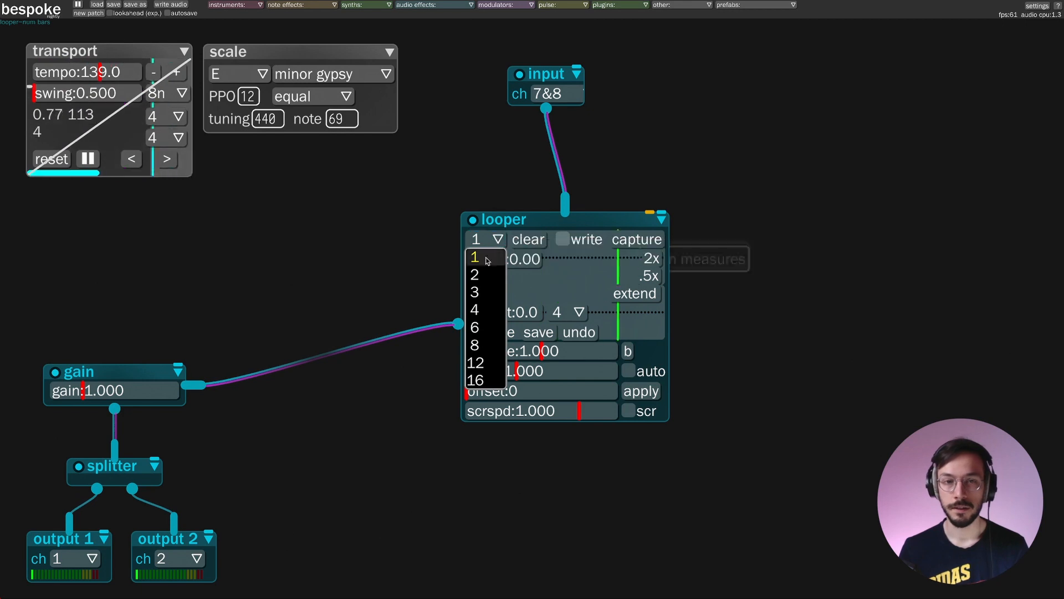
{"action": "left_click", "coordinate": [480, 298]}
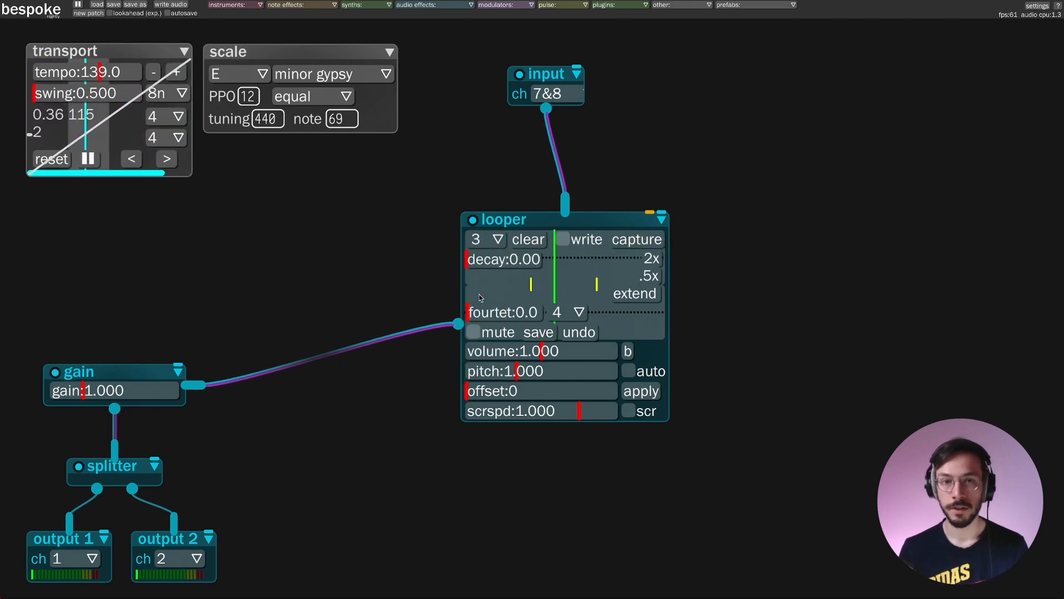
{"action": "left_click", "coordinate": [491, 244]}
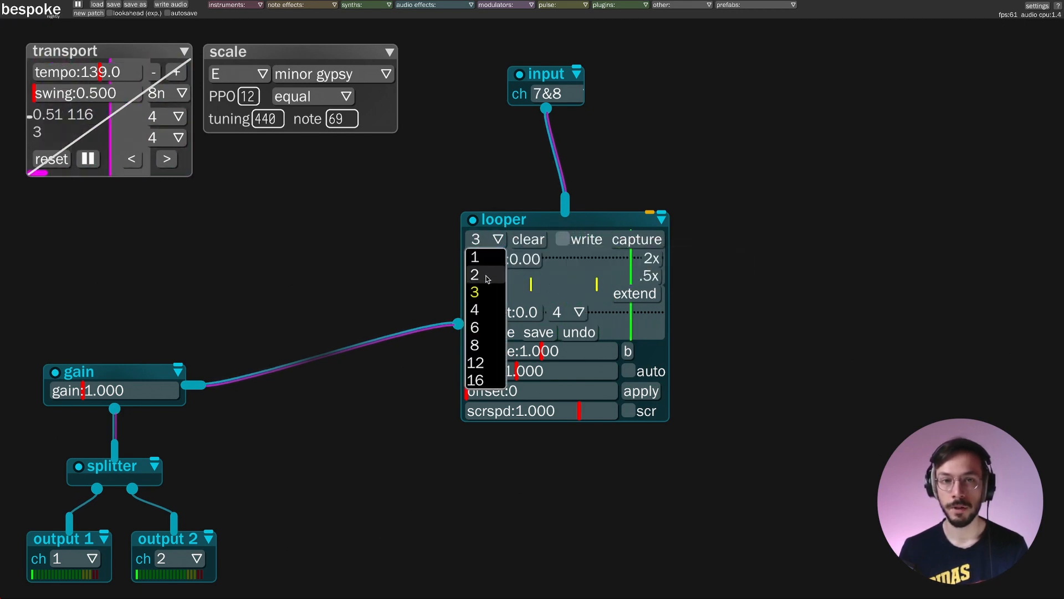
{"action": "left_click", "coordinate": [405, 283]}
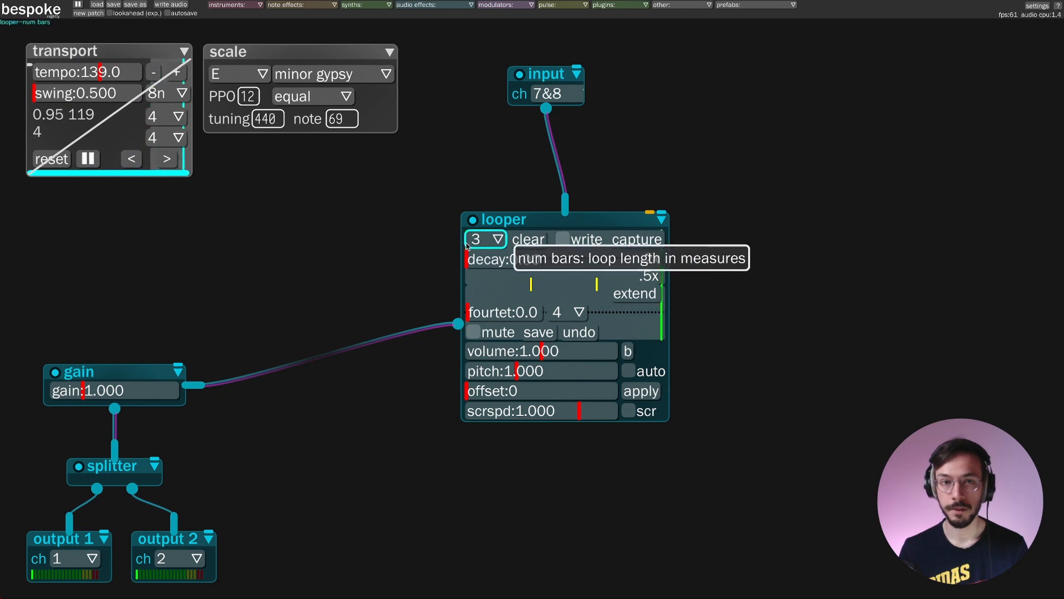
{"action": "left_click", "coordinate": [488, 238]}
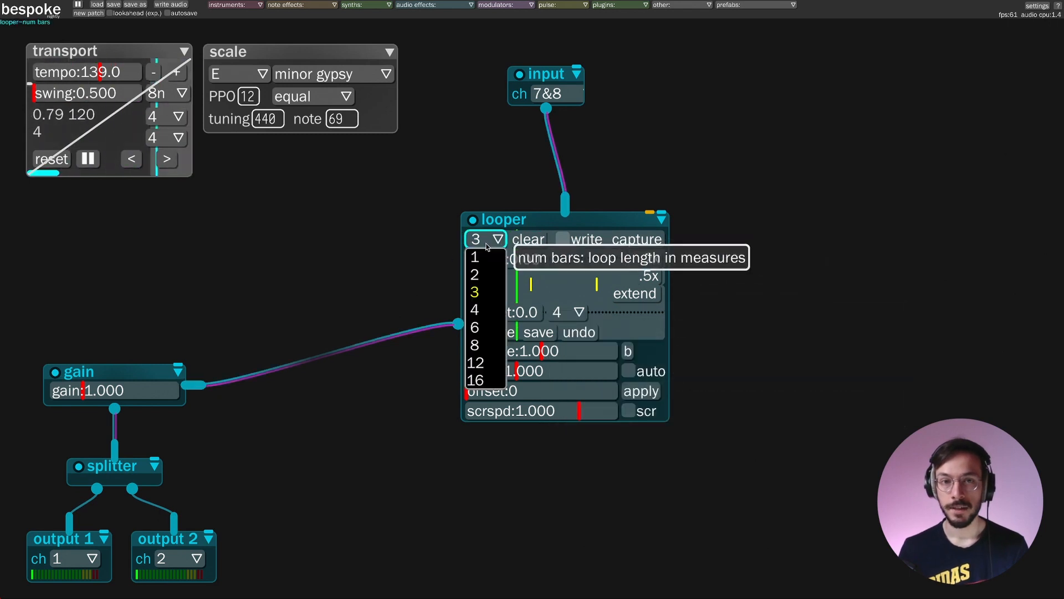
{"action": "left_click", "coordinate": [475, 309]}
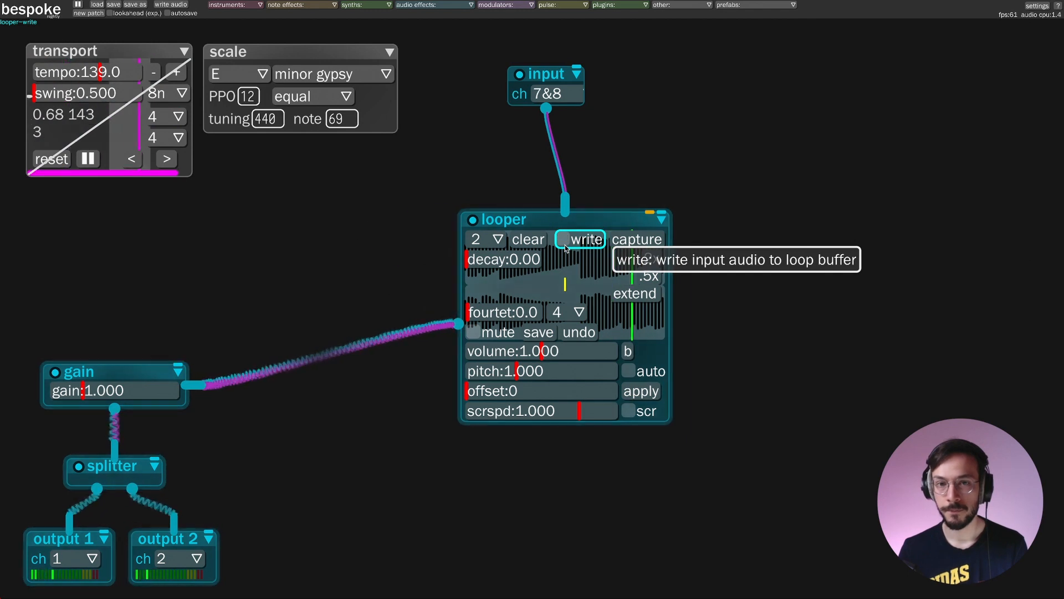
Toggle writing input audio to the loop buffer and clear the looper's audio
{"action": "left_click", "coordinate": [565, 245]}
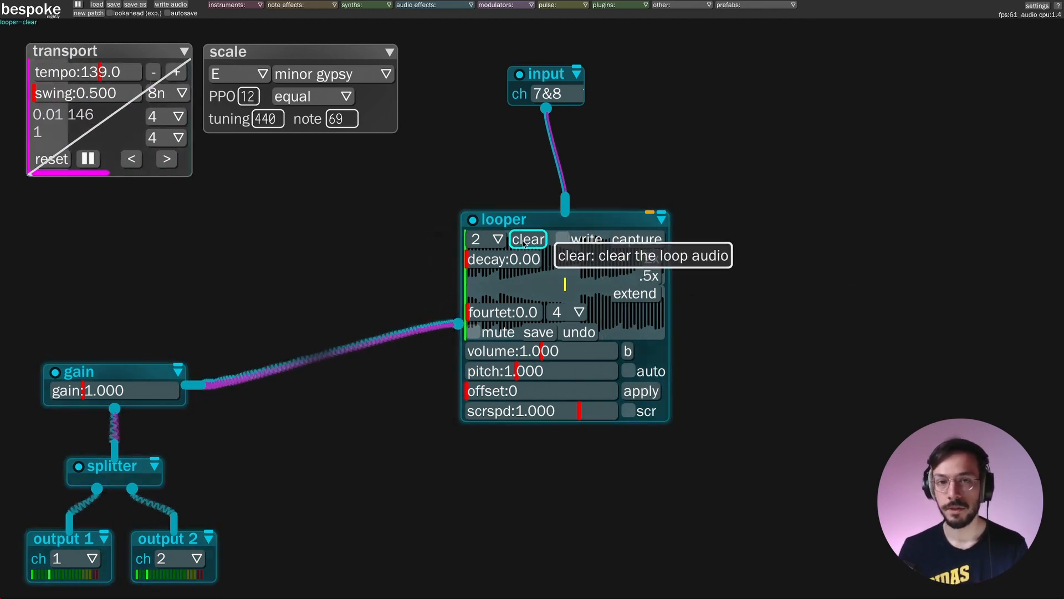
{"action": "left_click", "coordinate": [528, 239]}
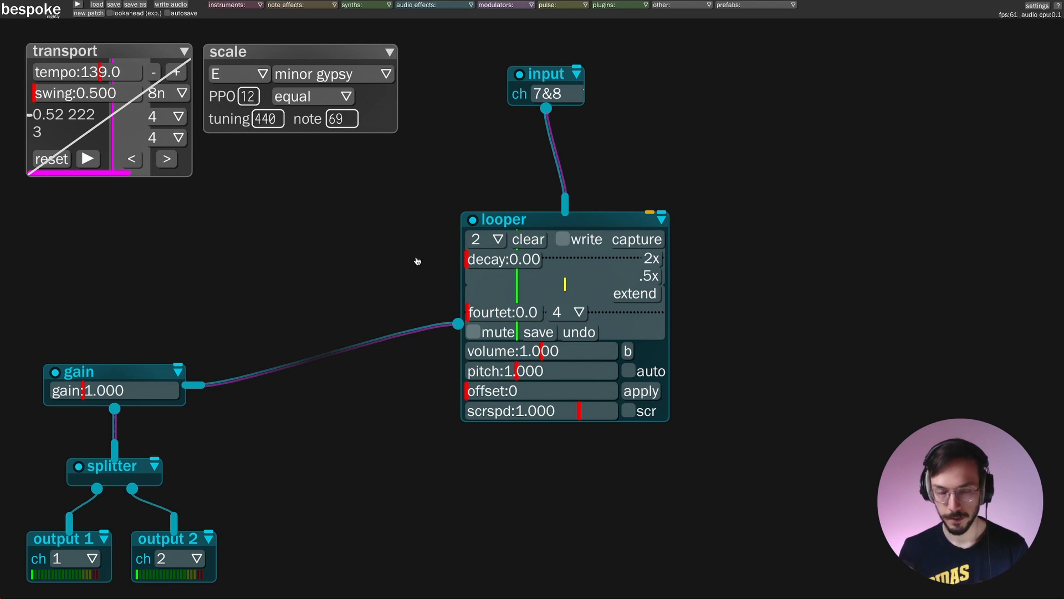
Capture the input into the looper, clear that take and capture a fresh 2-measure loop
{"action": "left_click", "coordinate": [653, 241]}
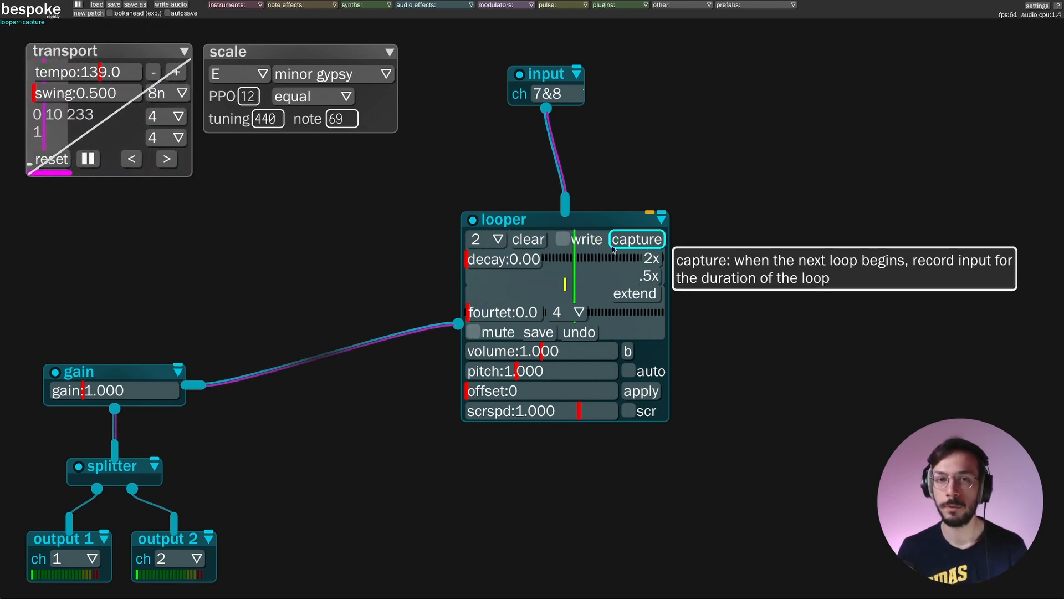
{"action": "left_click", "coordinate": [533, 245]}
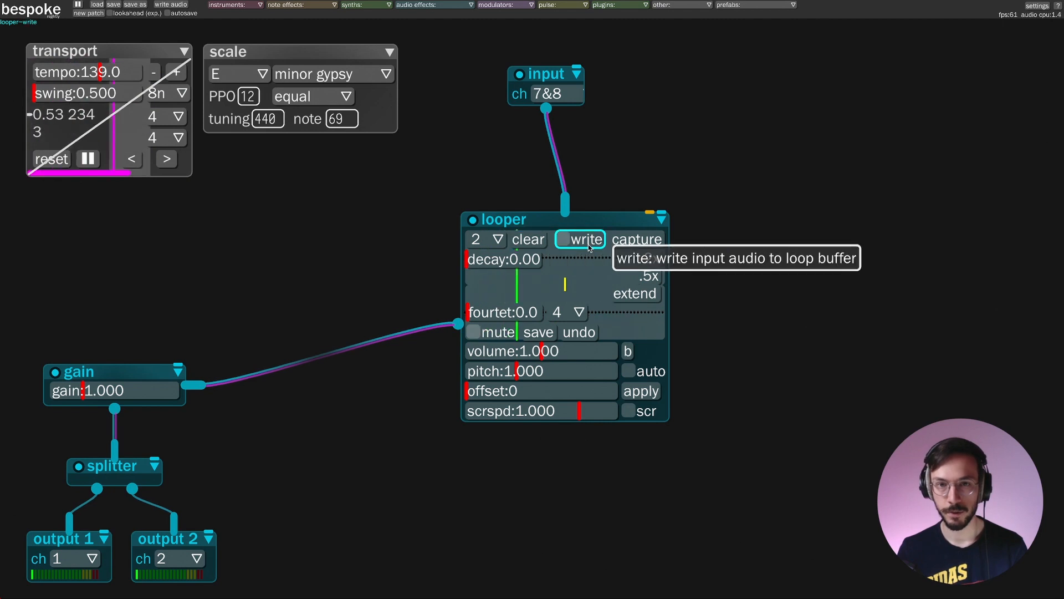
{"action": "left_click", "coordinate": [638, 241]}
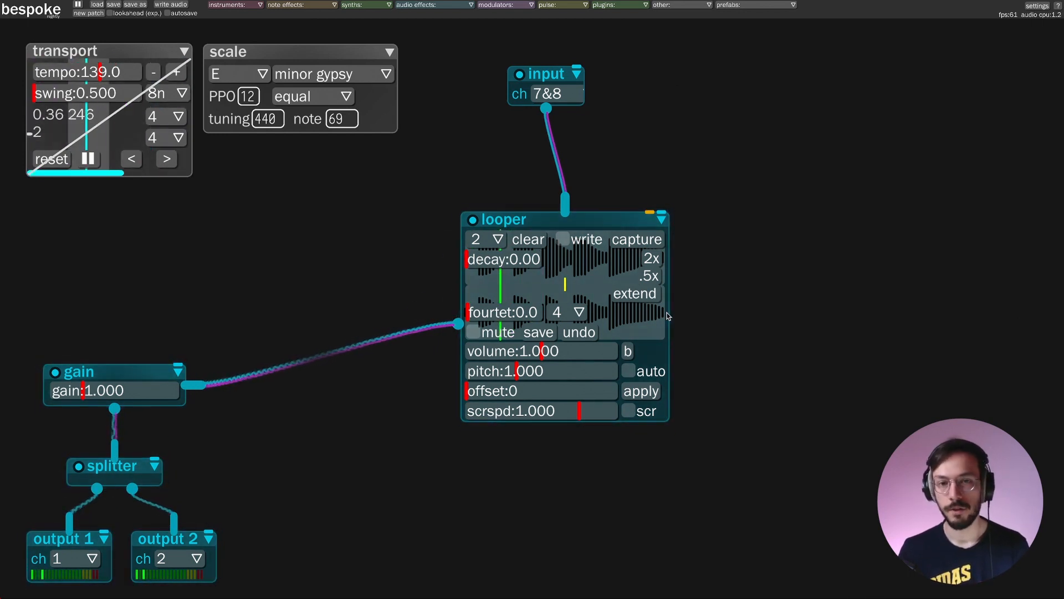
Test silencing the looper by lowering its volume to 0.000 and toggling its mute
{"action": "left_click_drag", "start_coordinate": [547, 358], "coordinate": [464, 338]}
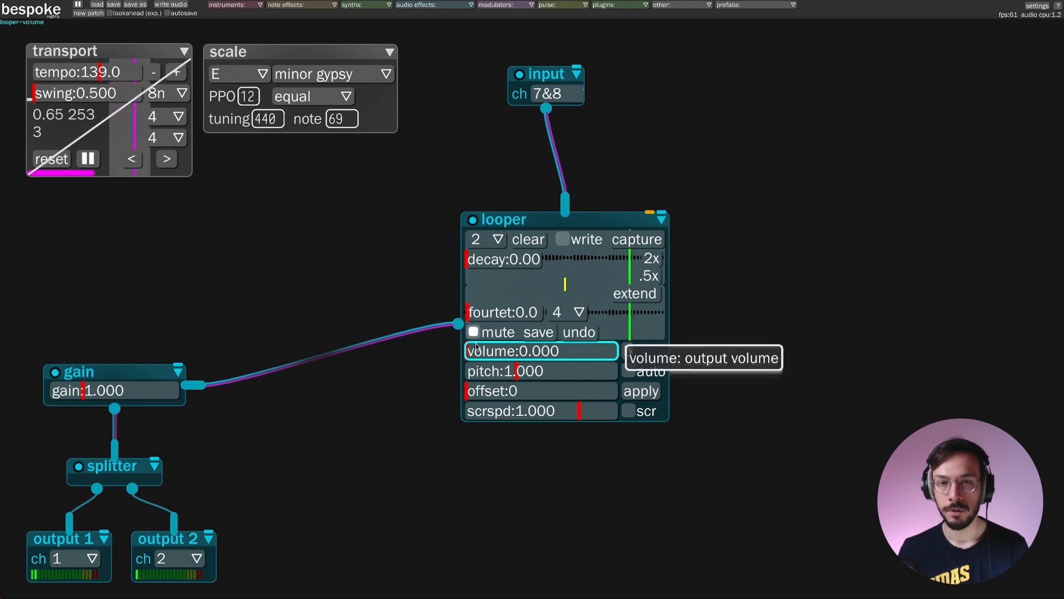
{"action": "left_click", "coordinate": [474, 333]}
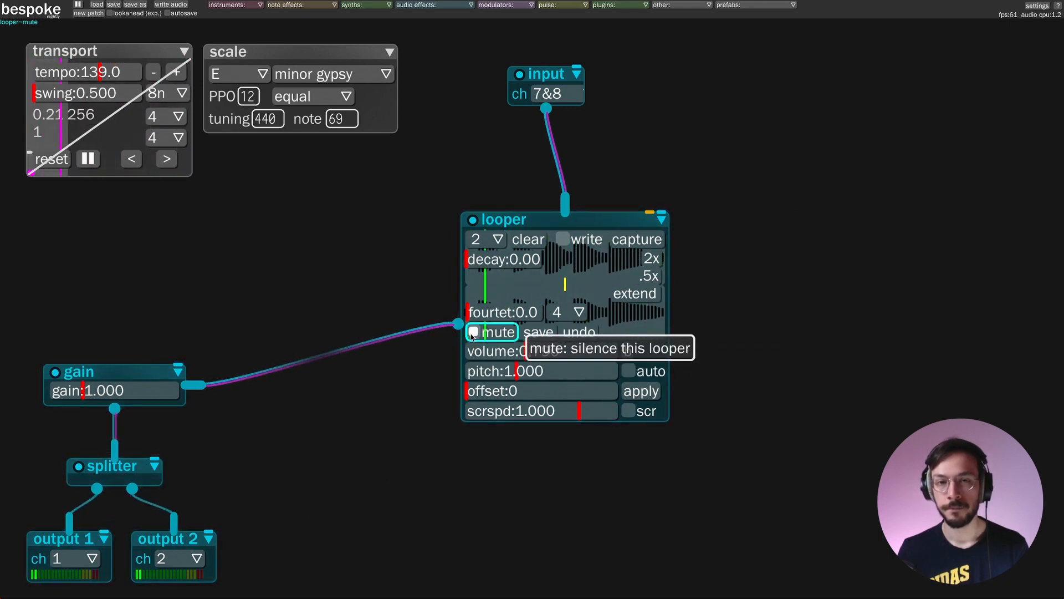
{"action": "left_click", "coordinate": [472, 335]}
{"action": "left_click_drag", "start_coordinate": [522, 352], "coordinate": [465, 352]}
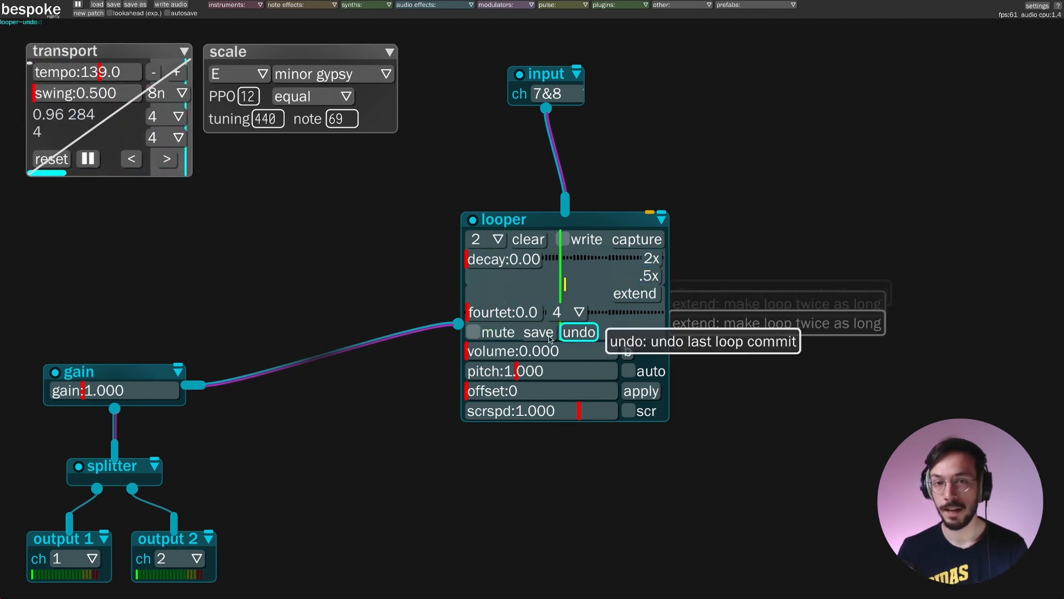
Raise the looper's volume and reset it to its default of 1.000
{"action": "left_click", "coordinate": [501, 351]}
{"action": "left_click_drag", "start_coordinate": [506, 353], "coordinate": [529, 352]}
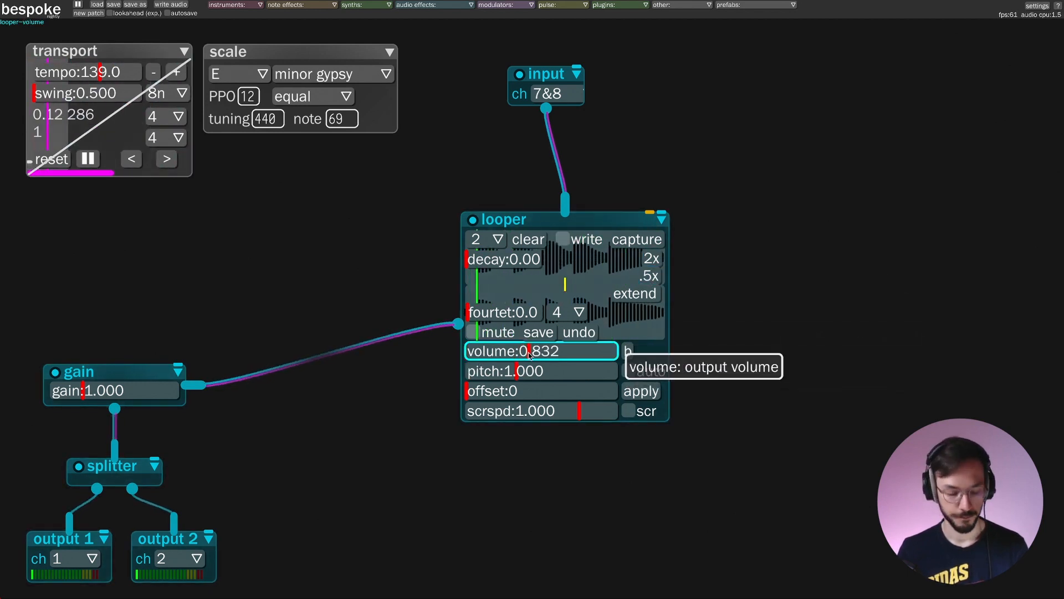
{"action": "key", "text": "backslash"}
Test the loop at double speed and bring it back with the half-speed function
{"action": "left_click", "coordinate": [650, 260]}
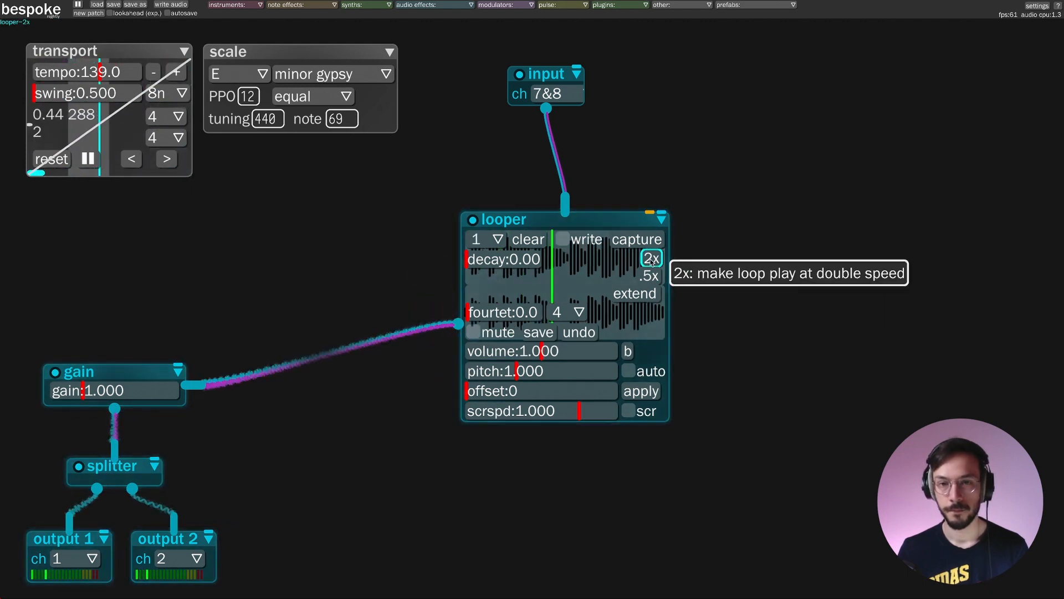
{"action": "left_click", "coordinate": [651, 277]}
{"action": "left_click", "coordinate": [651, 276]}
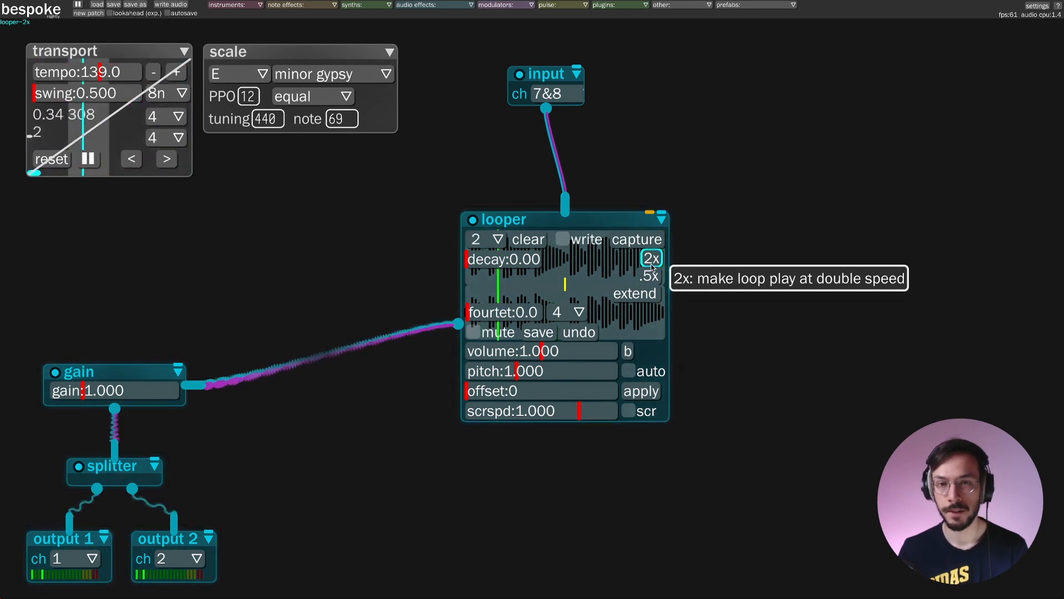
Extend the loop to twice its length and undo the last loop commit
{"action": "left_click", "coordinate": [635, 293]}
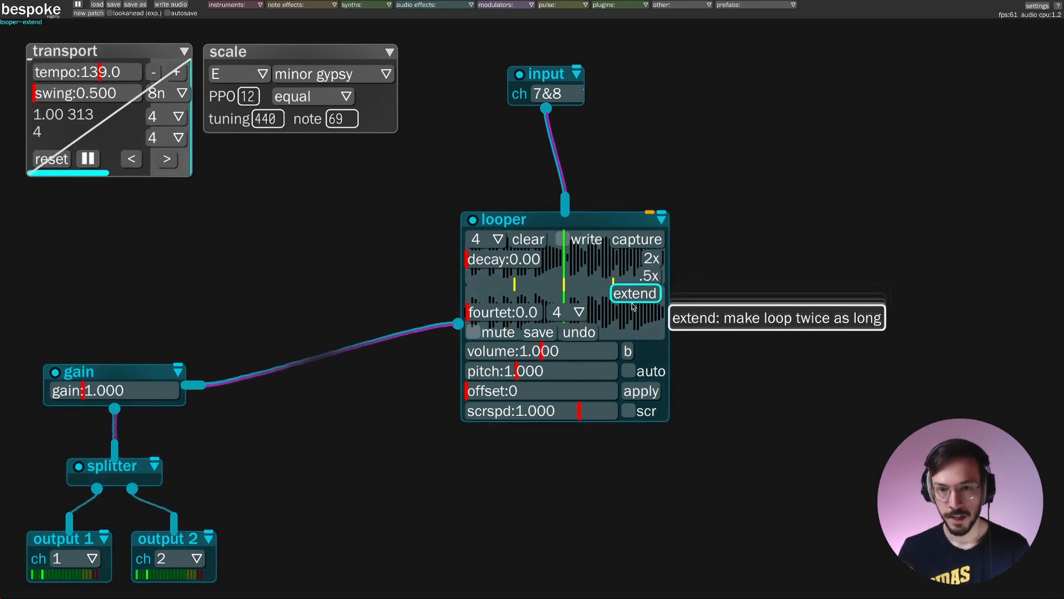
{"action": "left_click", "coordinate": [580, 333]}
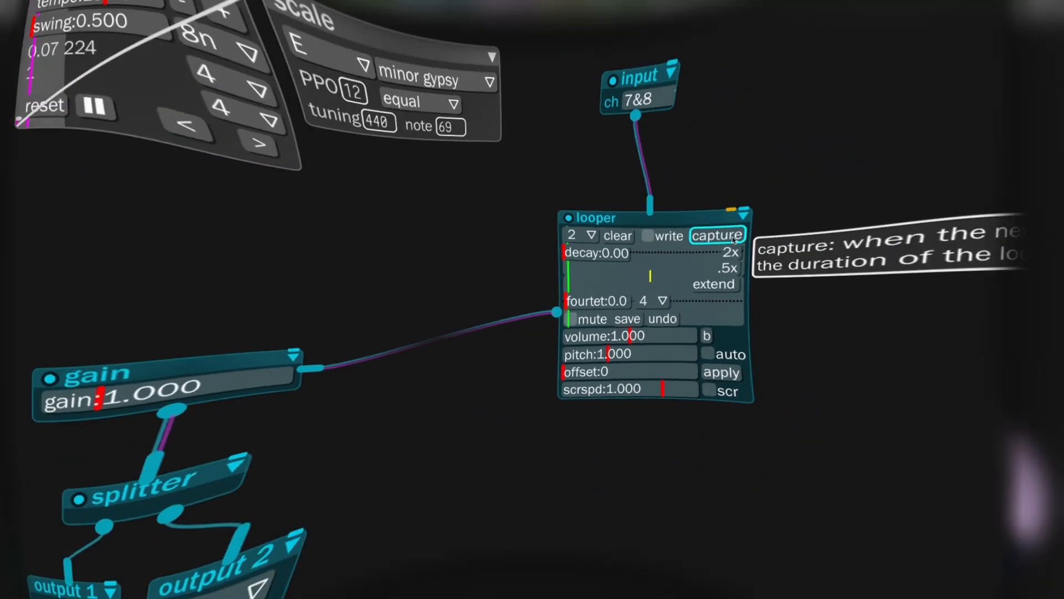
Capture the input into the looper and set the loop length to 2 measures
{"action": "left_click", "coordinate": [734, 238]}
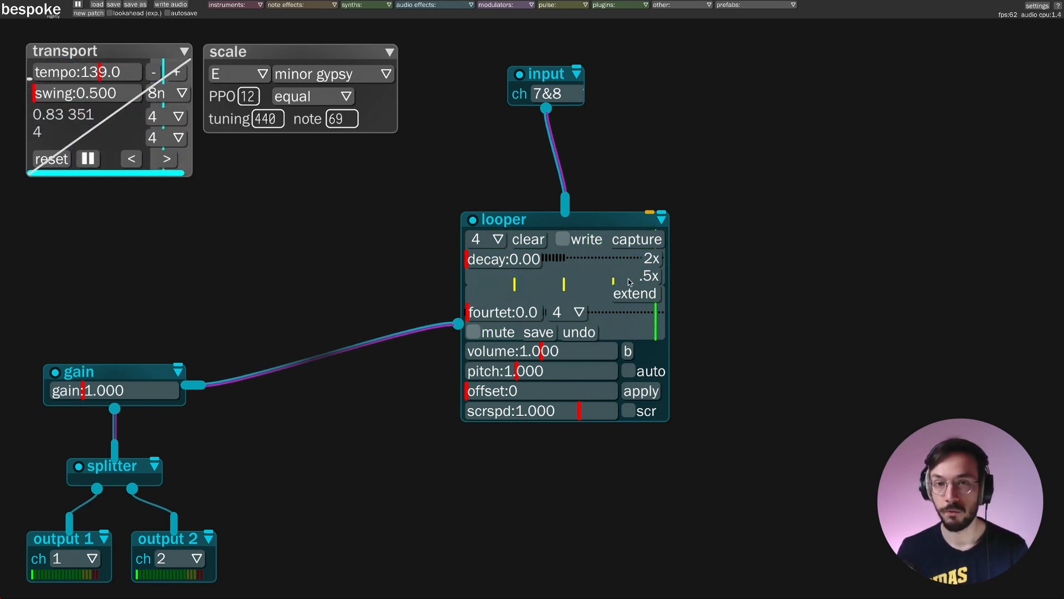
{"action": "left_click", "coordinate": [488, 240]}
{"action": "left_click", "coordinate": [489, 272]}
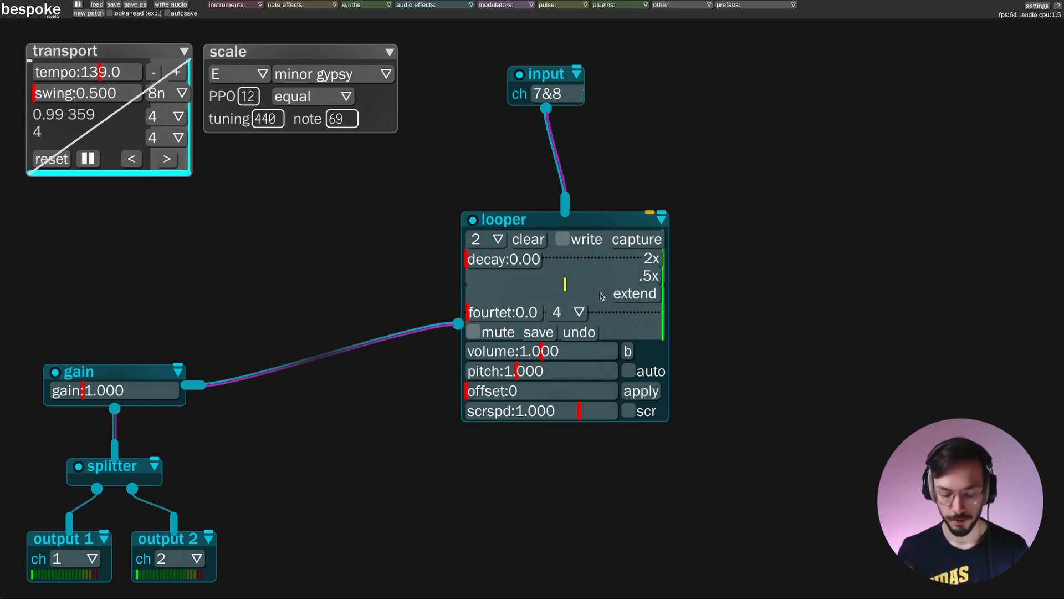
Pause and restart the transport, and capture a new loop from the input
{"action": "key", "text": "shift+p"}
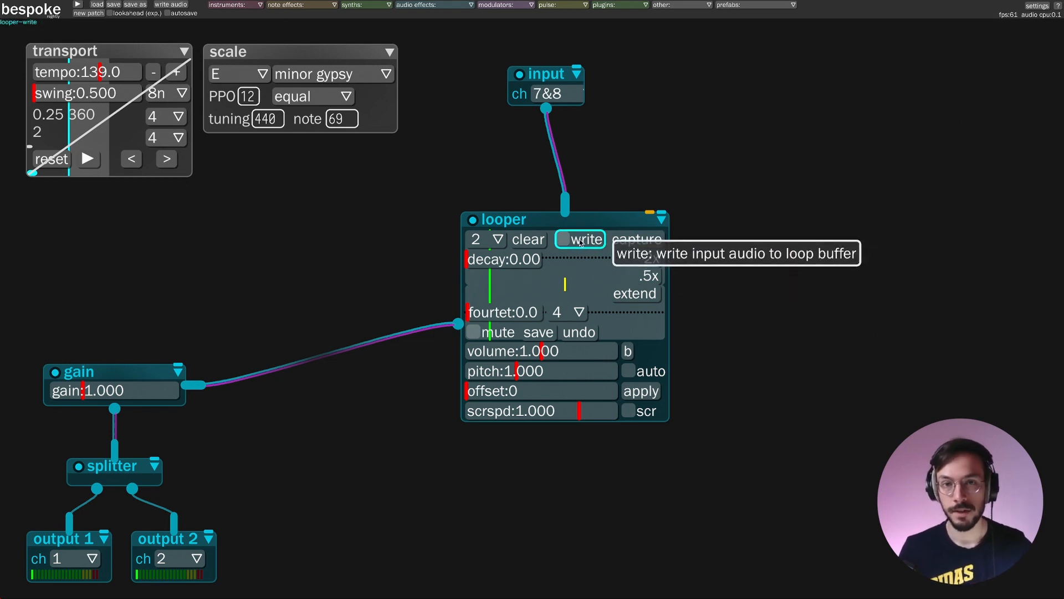
{"action": "key", "text": "space"}
{"action": "left_click", "coordinate": [638, 240]}
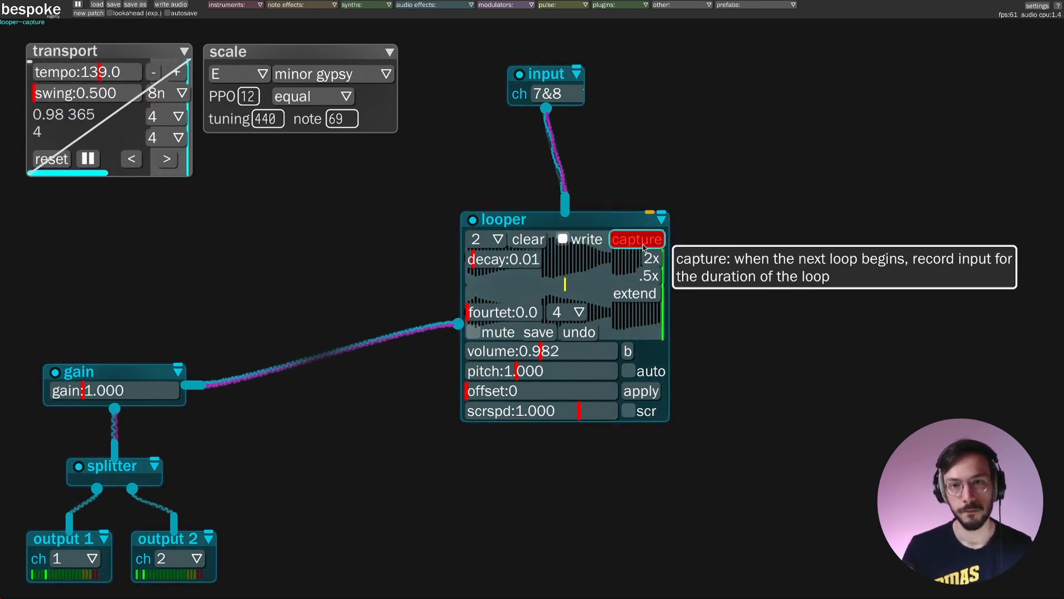
Raise the looper's decay to 0.15 to try lowering the volume on each loop
{"action": "left_click", "coordinate": [485, 261]}
{"action": "left_click_drag", "start_coordinate": [485, 261], "coordinate": [495, 261]}
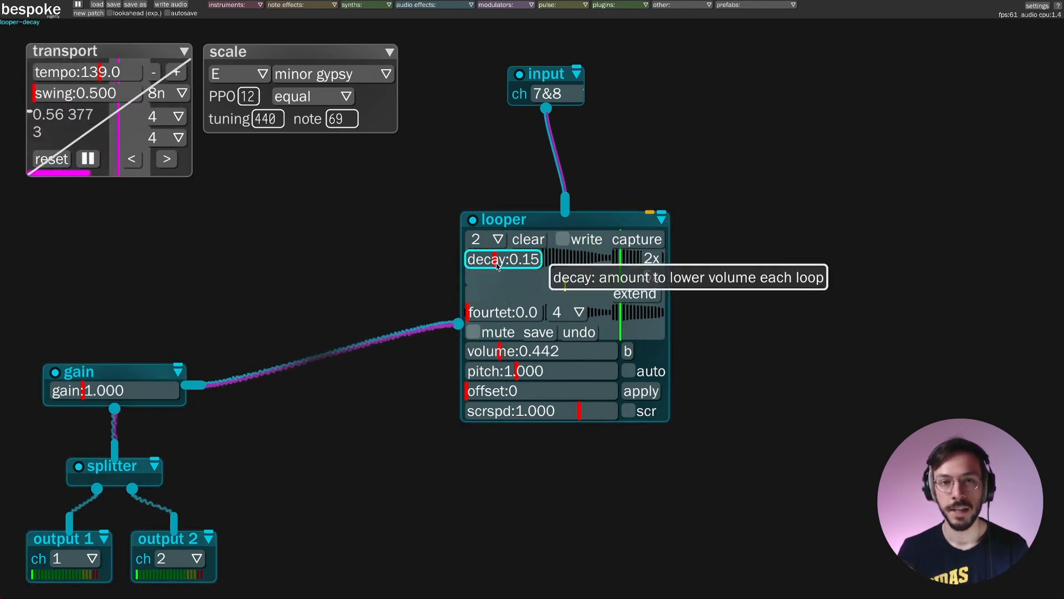
Set the looper's decay to 0.00 and its volume to 1.000
{"action": "left_click_drag", "start_coordinate": [527, 259], "coordinate": [466, 261]}
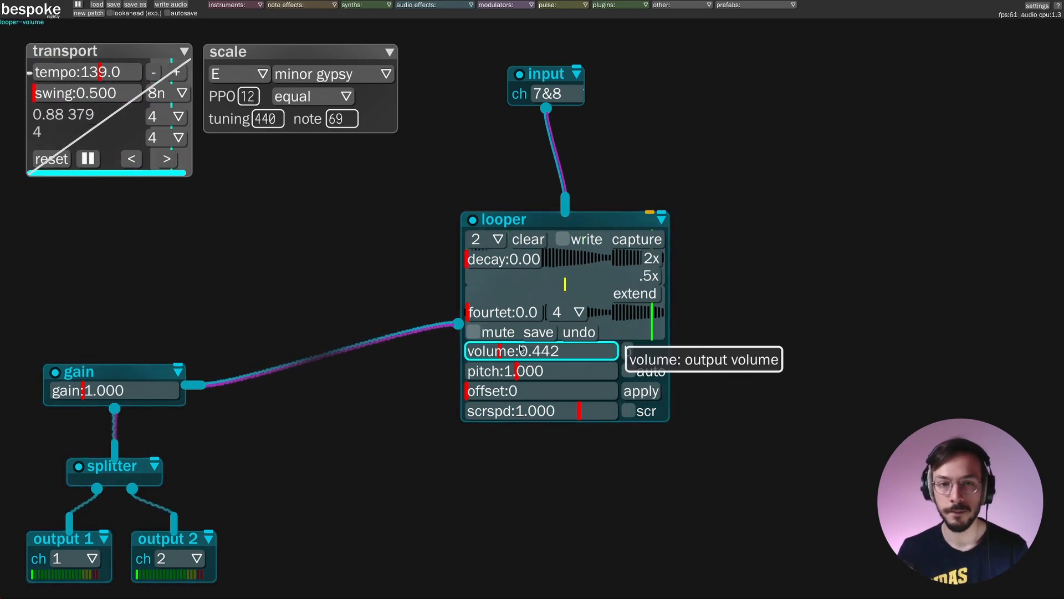
{"action": "mouse_move", "coordinate": [521, 350]}
{"action": "left_mouse_down"}
{"action": "mouse_move", "coordinate": [501, 351]}
{"action": "mouse_move", "coordinate": [540, 356]}
{"action": "left_mouse_up"}
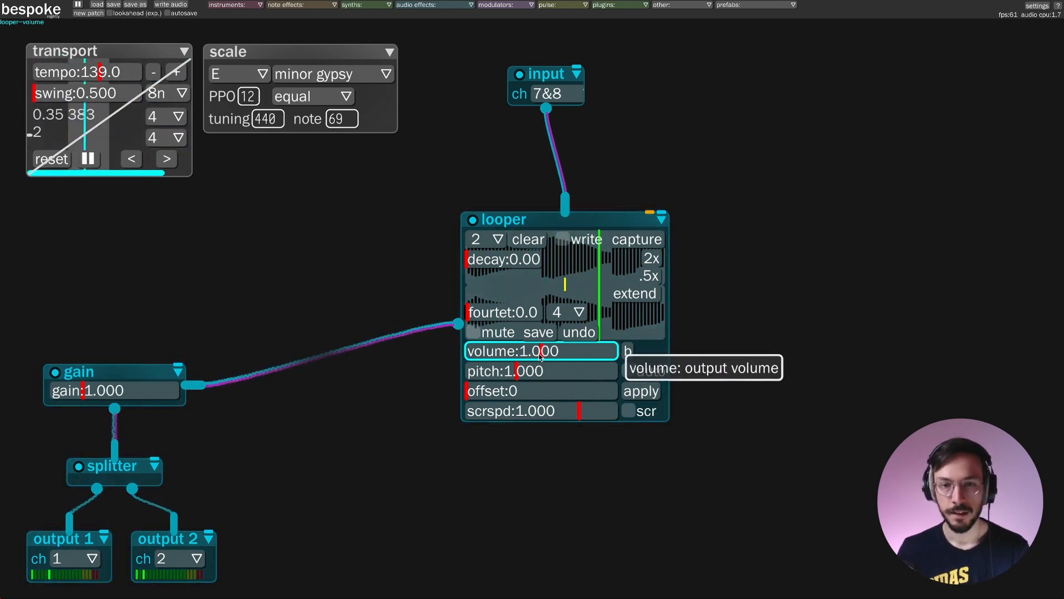
Mute the looper while setting its fourtet chunk size to 8, and unmute it with the fourtet mix at 0.5
{"action": "left_click", "coordinate": [474, 332]}
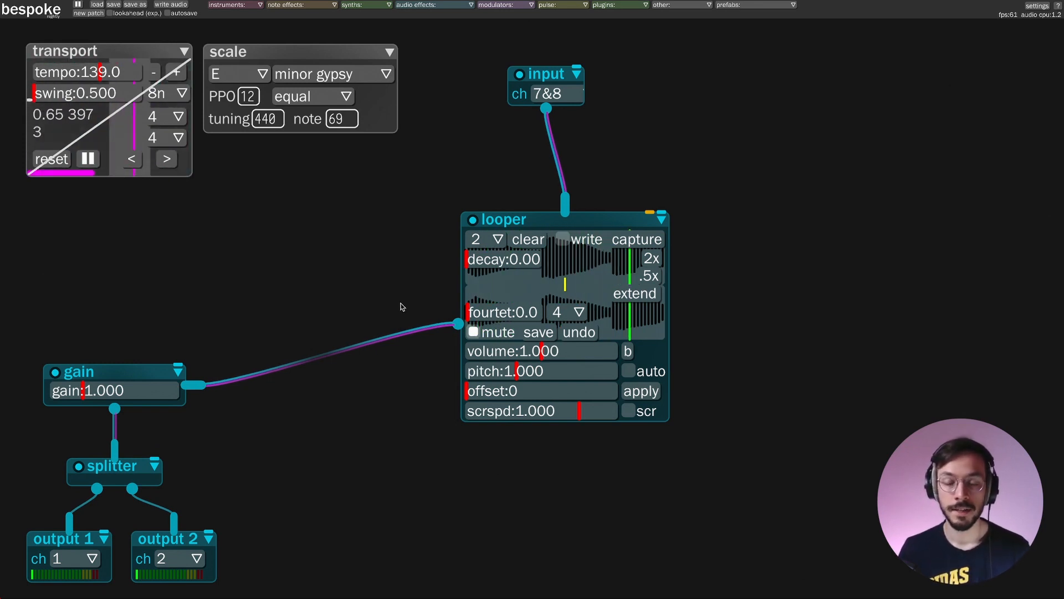
{"action": "left_click", "coordinate": [564, 312]}
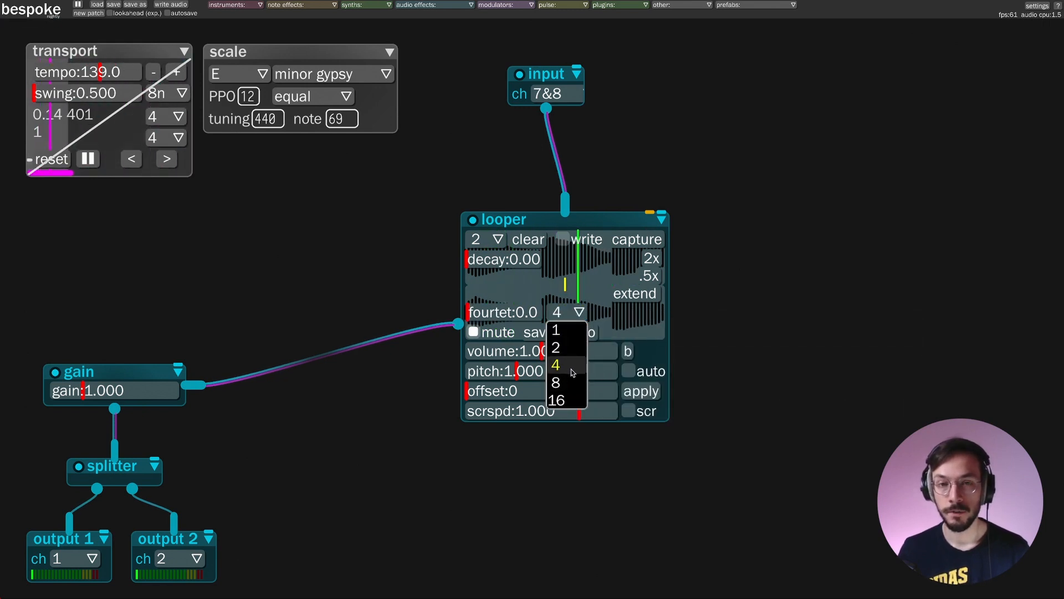
{"action": "left_click", "coordinate": [570, 384]}
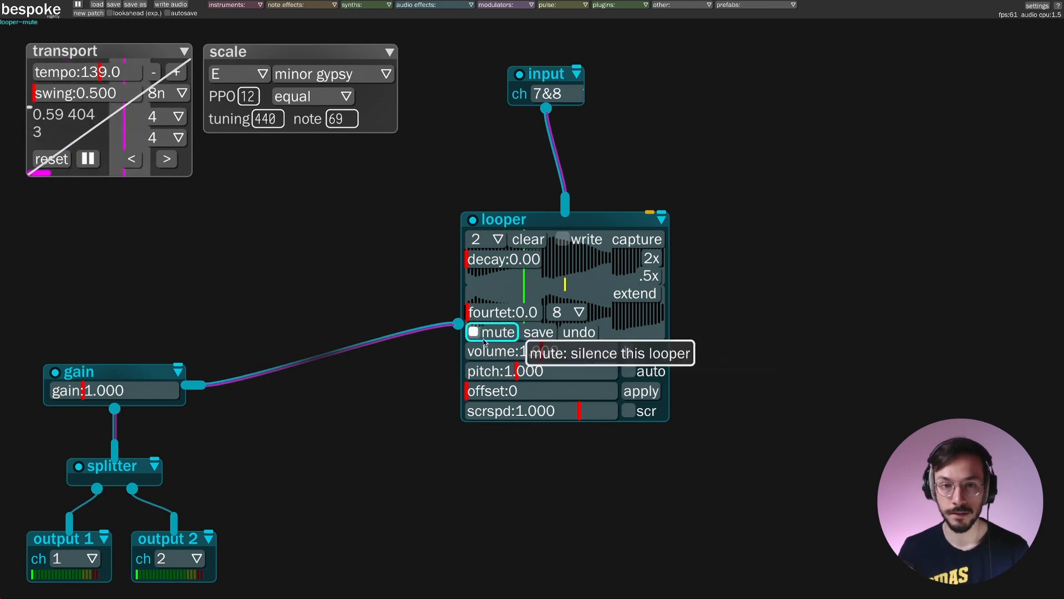
{"action": "left_click_drag", "start_coordinate": [482, 314], "coordinate": [503, 321]}
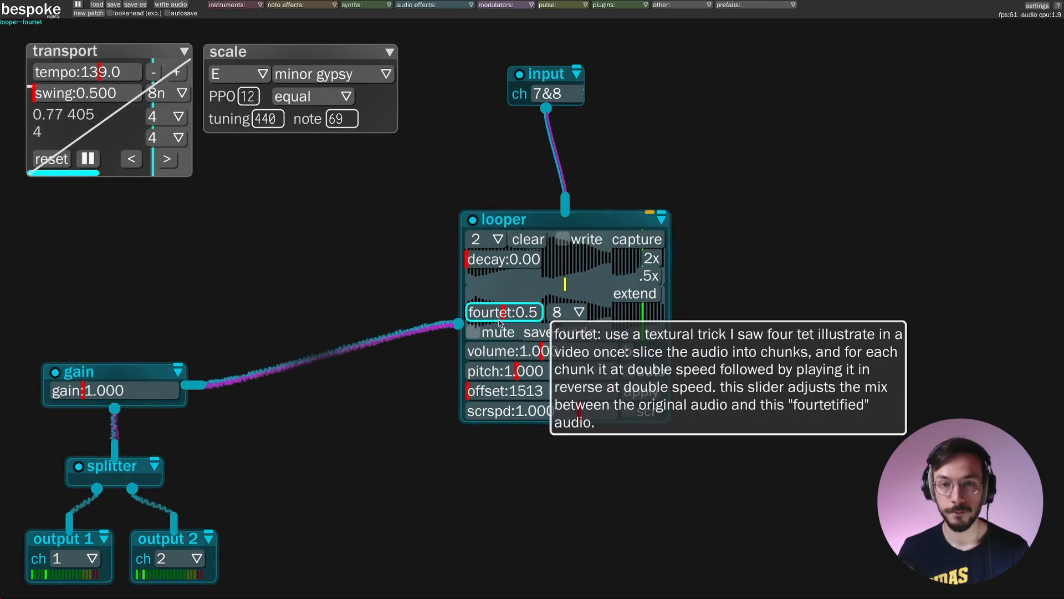
Try the fourtet effect with chunk size 4 at a mix of 0.6, and set the chunk size to 16 with a higher mix
{"action": "left_click", "coordinate": [568, 312]}
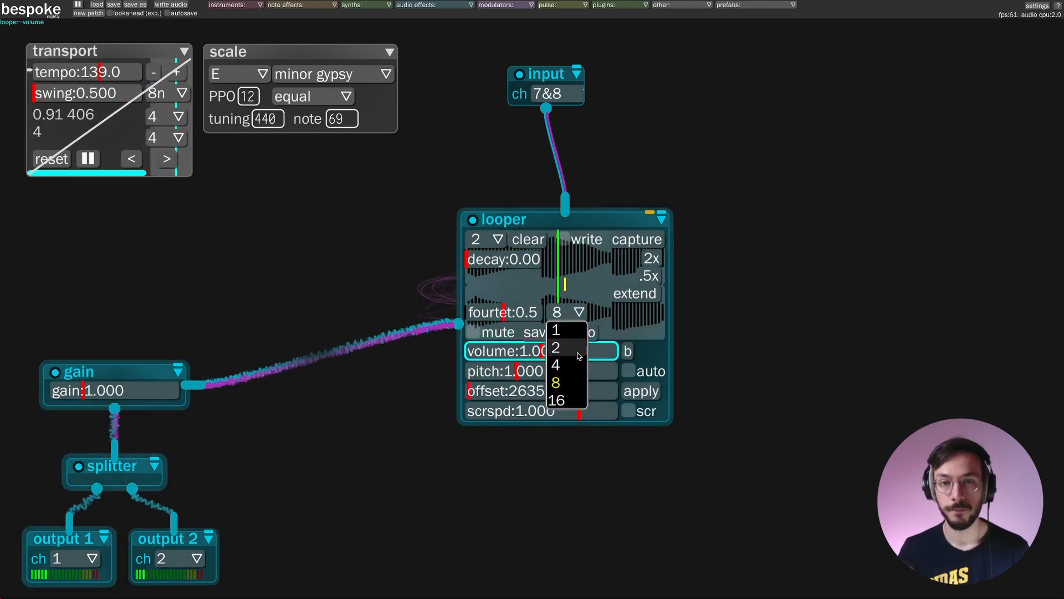
{"action": "left_click", "coordinate": [559, 365]}
{"action": "left_click_drag", "start_coordinate": [488, 313], "coordinate": [495, 312]}
{"action": "left_click", "coordinate": [568, 312]}
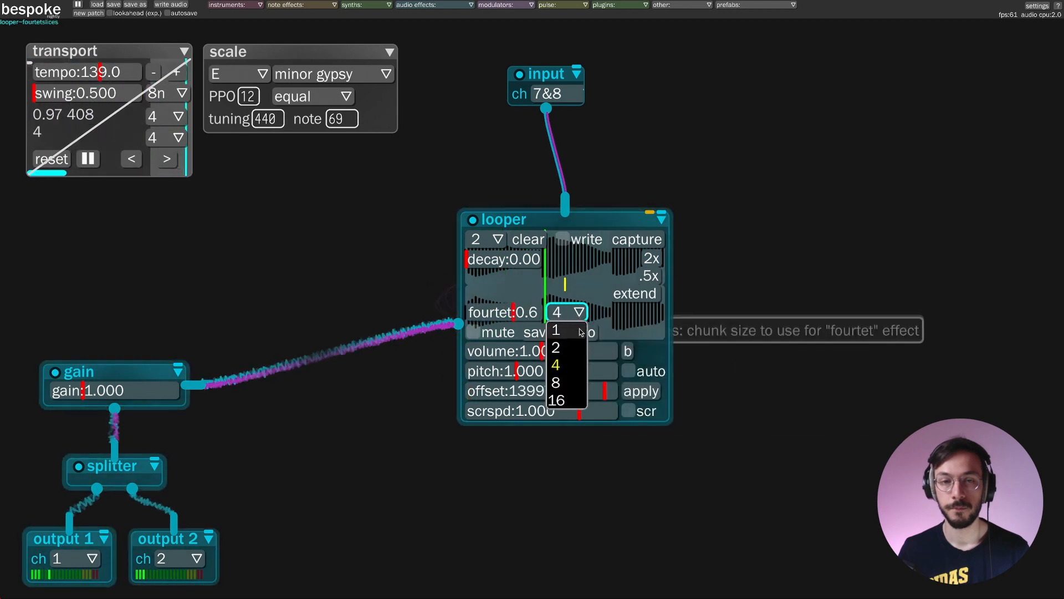
{"action": "left_click", "coordinate": [556, 400]}
{"action": "left_click_drag", "start_coordinate": [514, 314], "coordinate": [533, 314]}
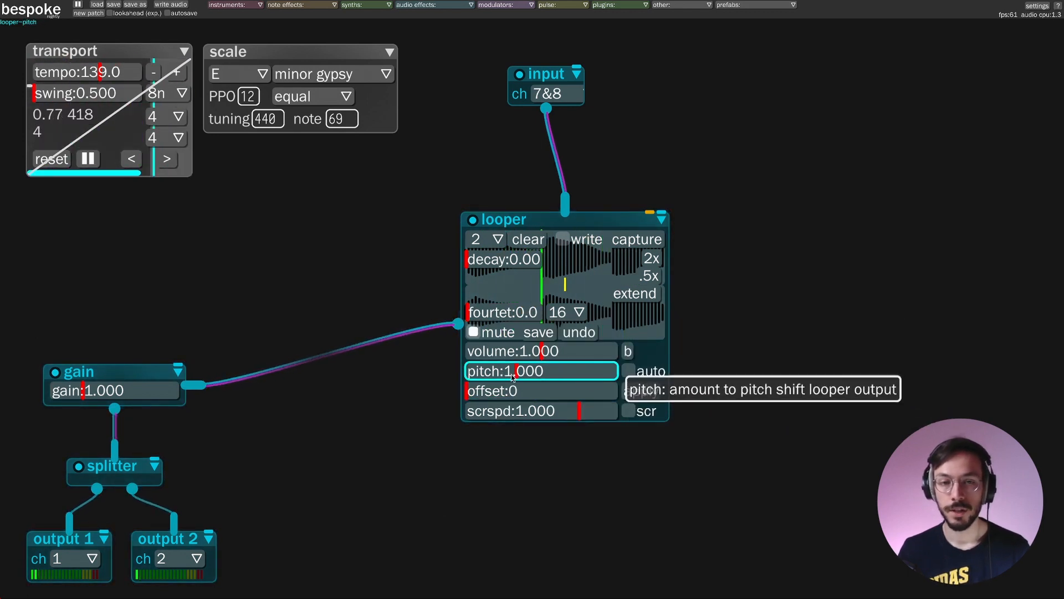
Unmute the looper to try its pitch shift at 0.725 and about 1.098, and mute it again
{"action": "left_click", "coordinate": [473, 332]}
{"action": "scroll", "coordinate": [497, 375], "scroll_direction": "down", "scroll_amount": 3}
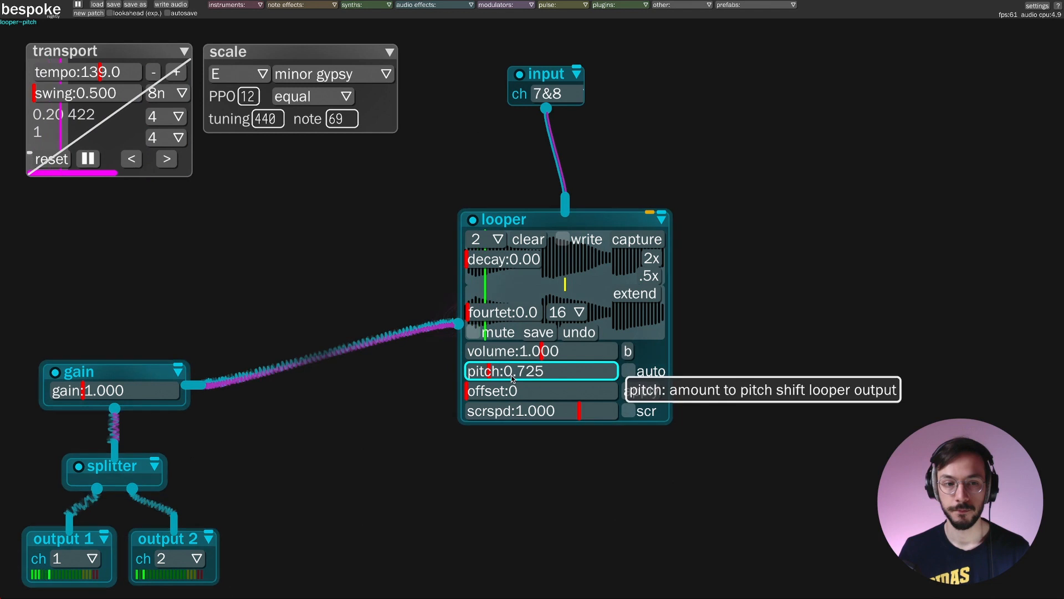
{"action": "left_click", "coordinate": [551, 370]}
{"action": "mouse_move", "coordinate": [550, 370]}
{"action": "left_mouse_down"}
{"action": "mouse_move", "coordinate": [566, 375]}
{"action": "mouse_move", "coordinate": [526, 373]}
{"action": "left_mouse_up"}
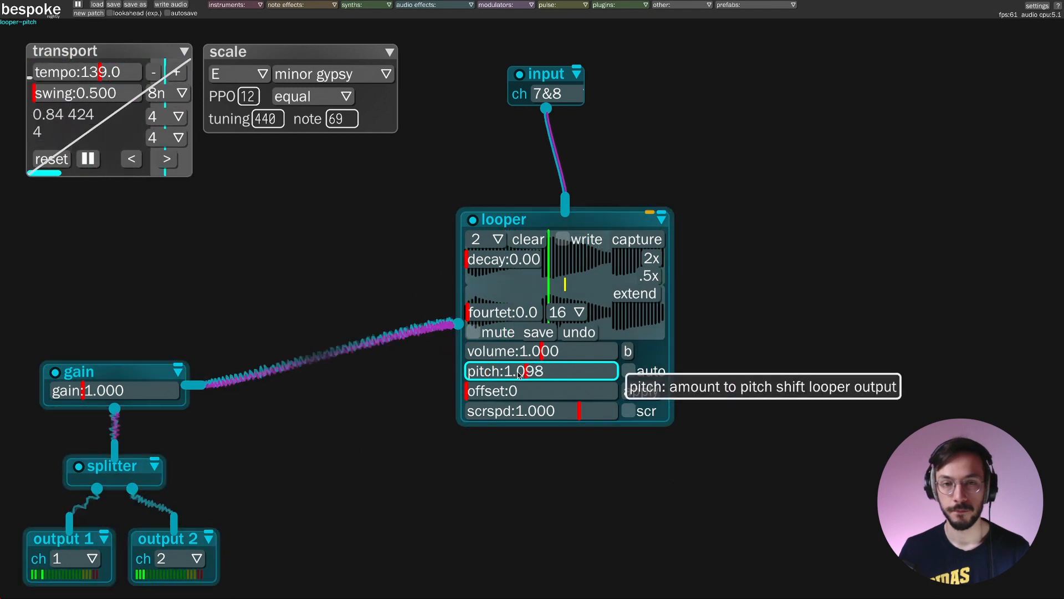
{"action": "left_click", "coordinate": [477, 335]}
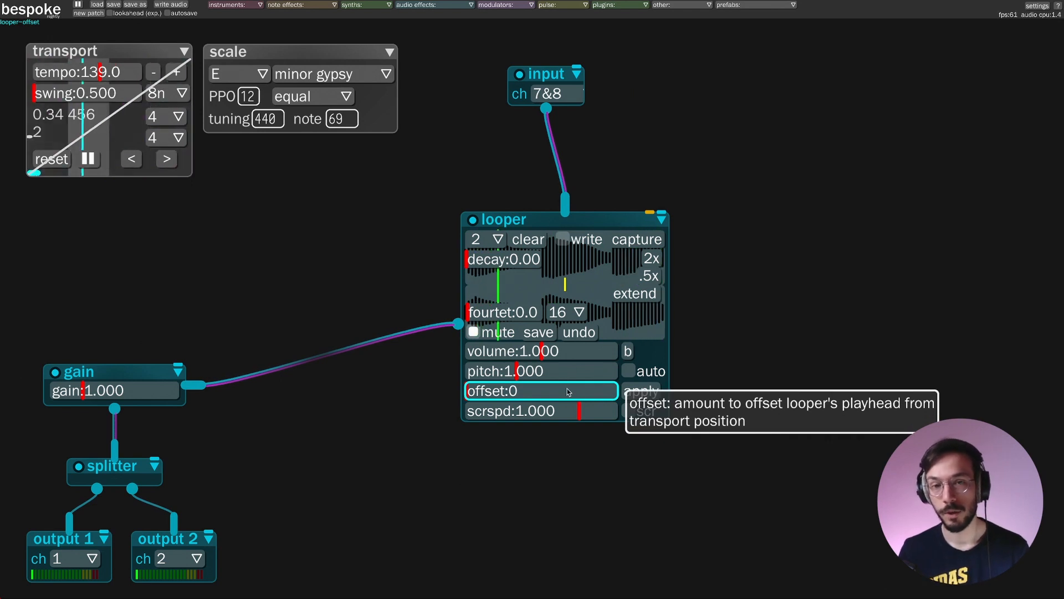
Unmute the looper, set its playhead offset to about 45985 and apply the offset to the loop contents
{"action": "left_click", "coordinate": [473, 332]}
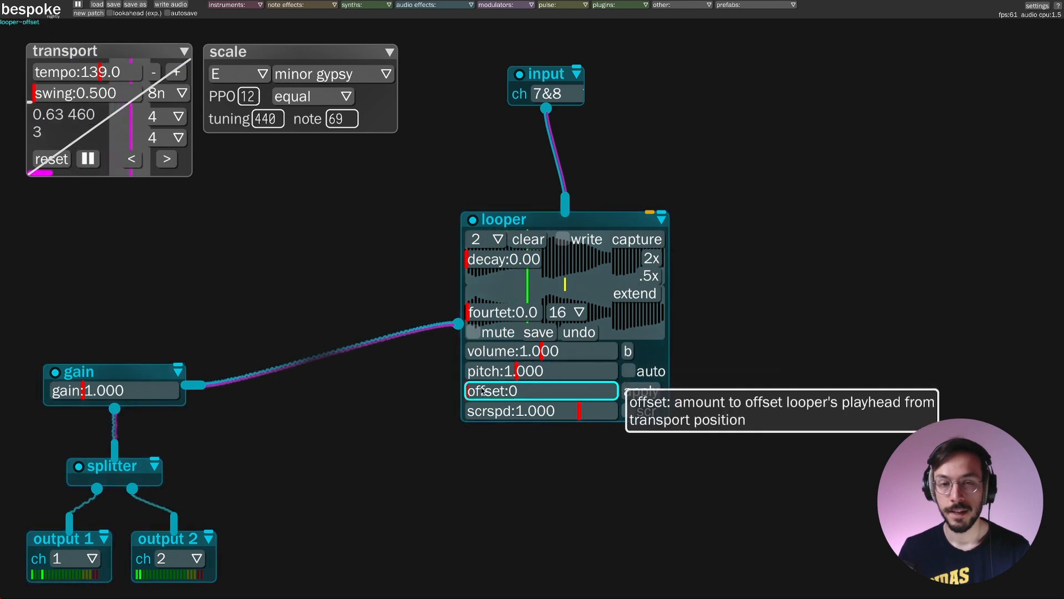
{"action": "left_click_drag", "start_coordinate": [472, 394], "coordinate": [512, 394]}
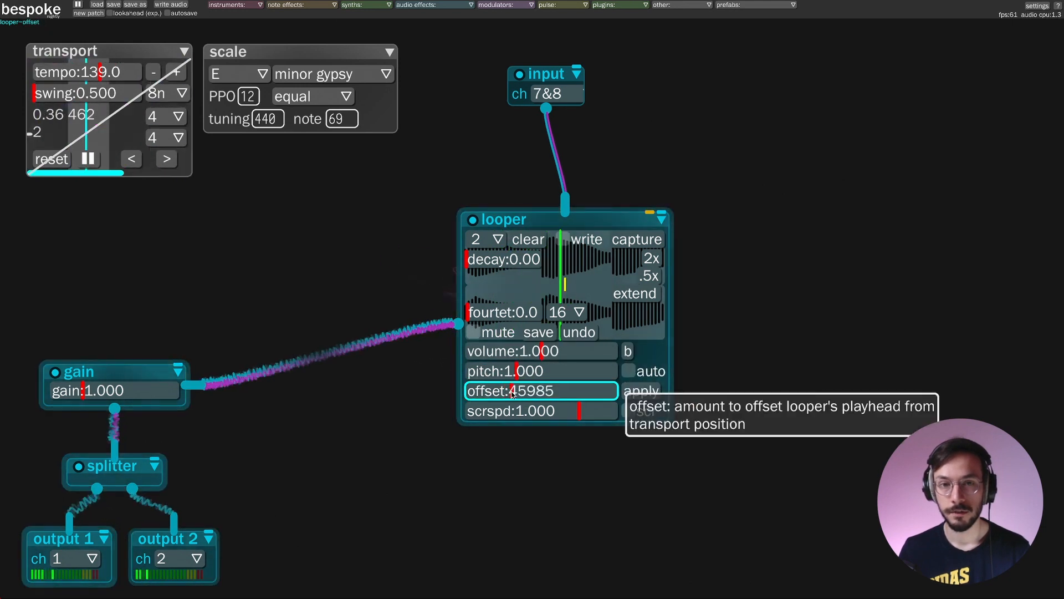
{"action": "left_click", "coordinate": [647, 395]}
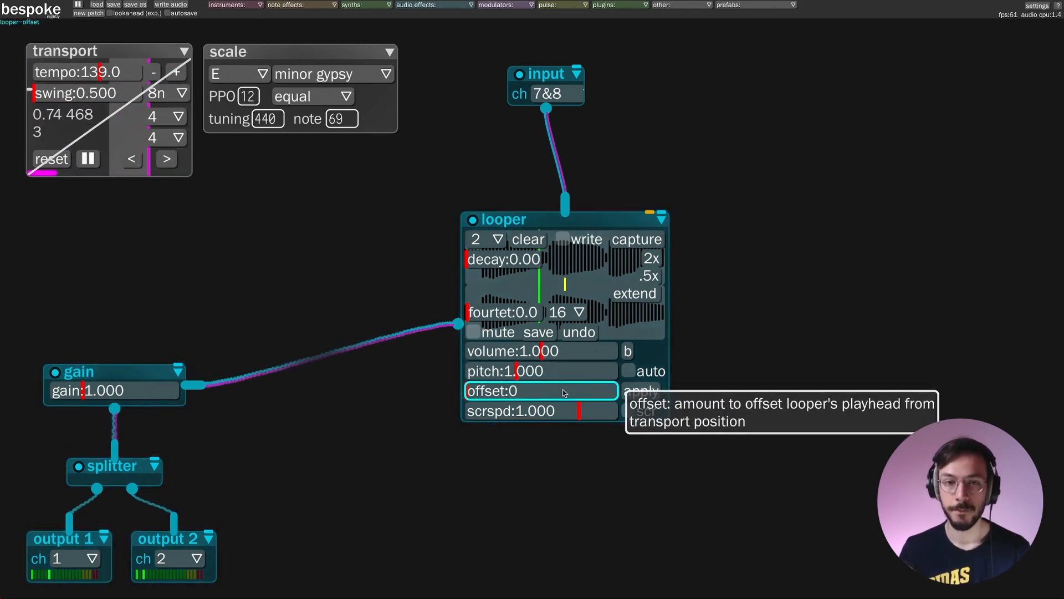
Toggle the looper's mute off again, return the offset to 0 and undo the last change to the loop
{"action": "left_click", "coordinate": [473, 332]}
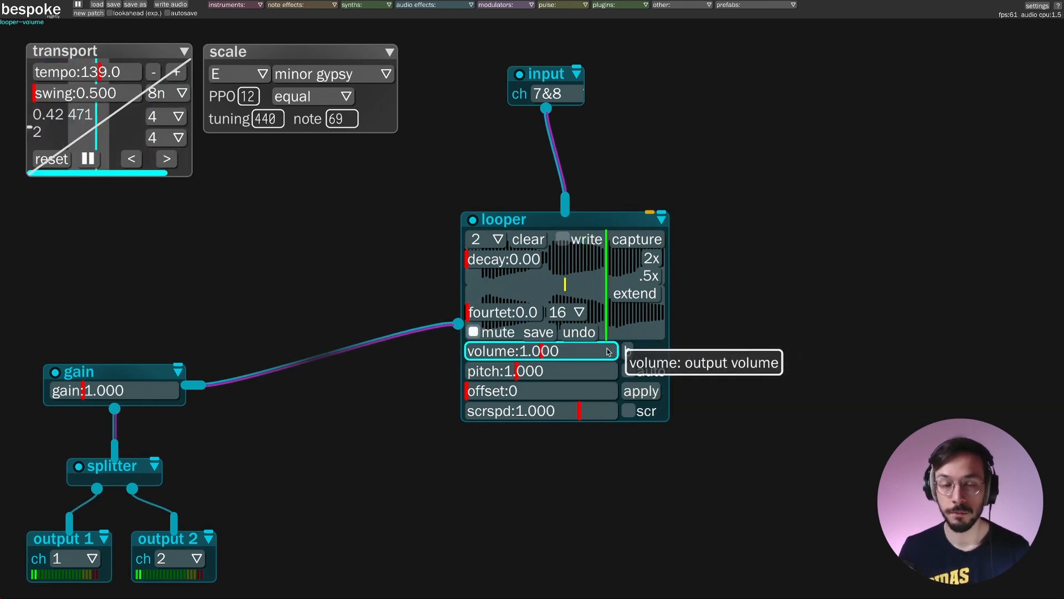
{"action": "left_click", "coordinate": [474, 332]}
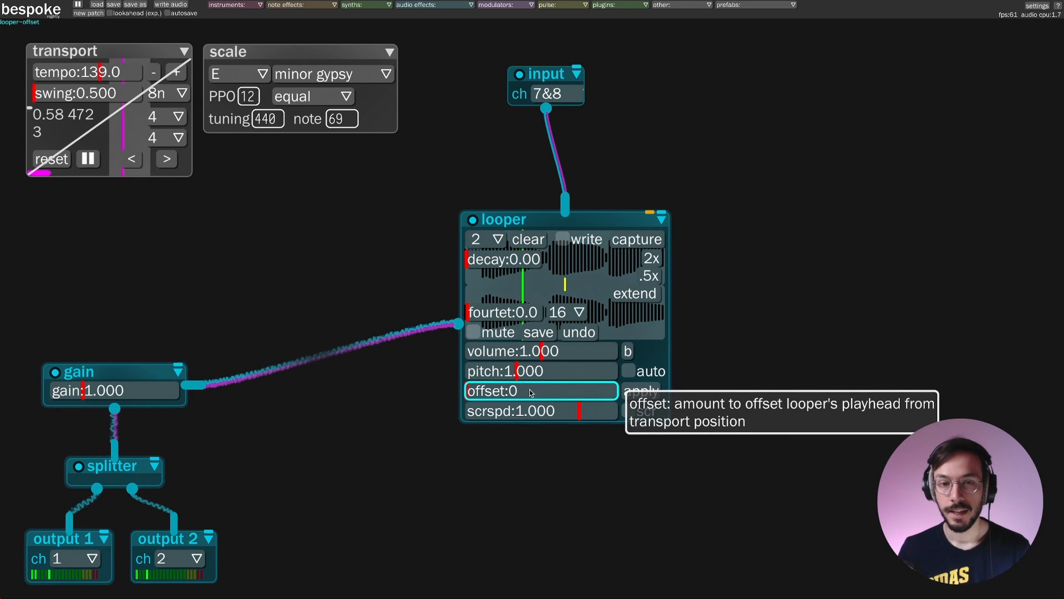
{"action": "left_click_drag", "start_coordinate": [531, 392], "coordinate": [464, 392]}
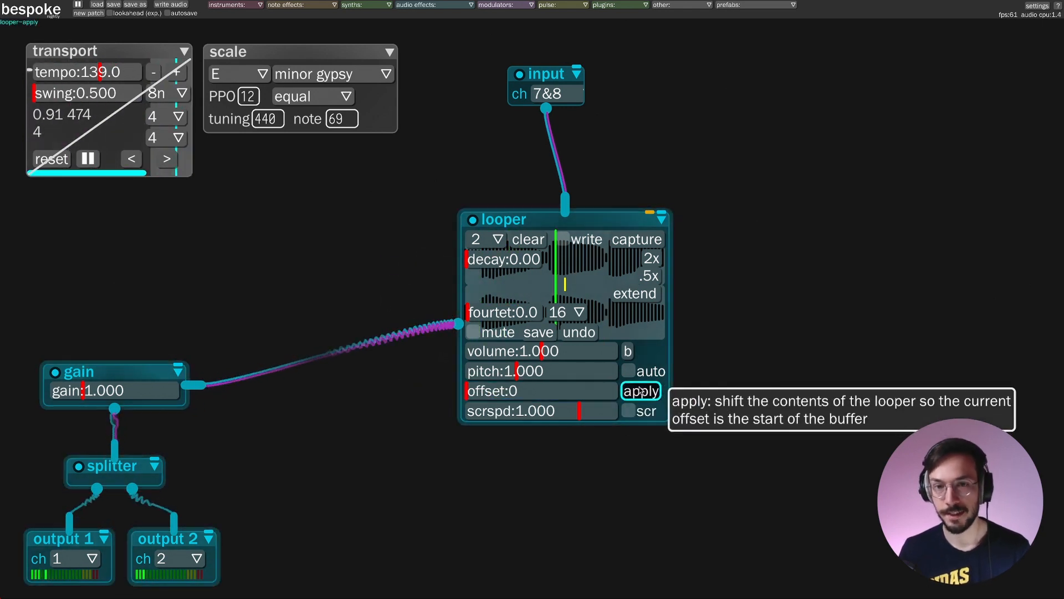
{"action": "left_click", "coordinate": [581, 338]}
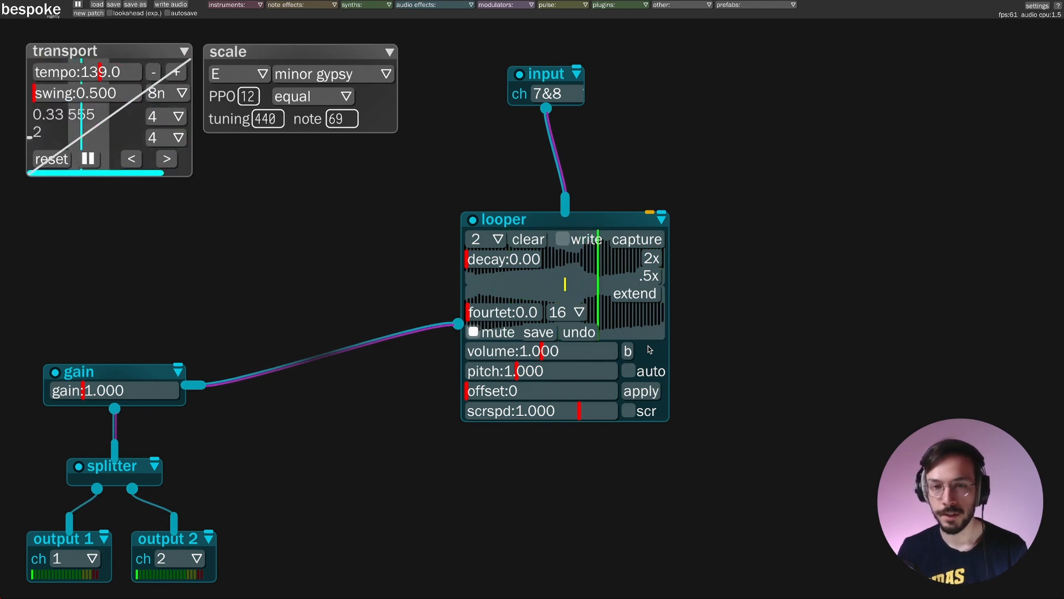
Try the unmuted looper's offset with smoothing raised to about 0.229, and return the offset to 0 with the looper muted
{"action": "left_click", "coordinate": [473, 332]}
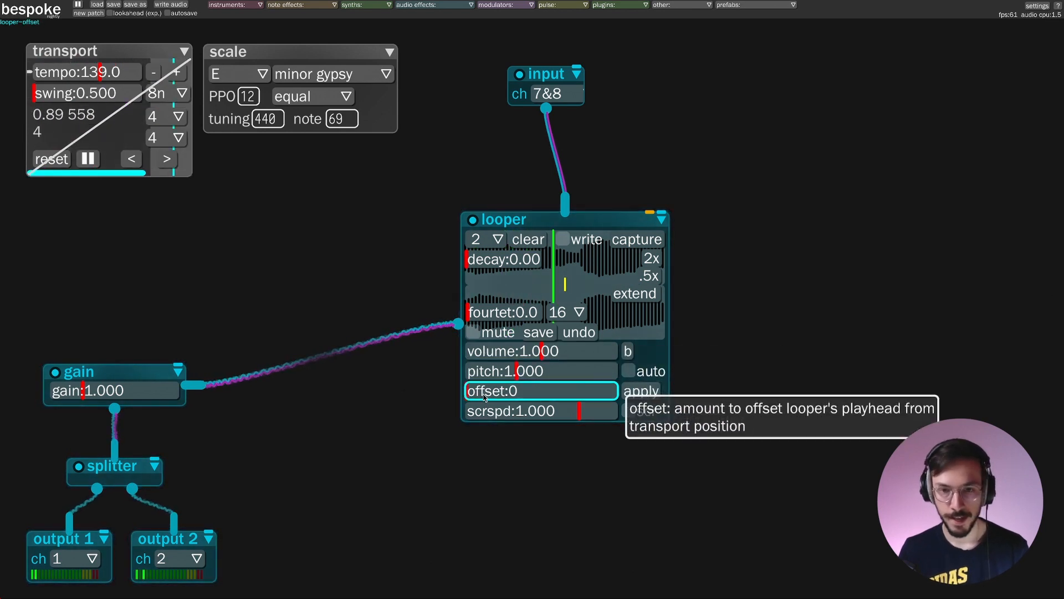
{"action": "scroll", "coordinate": [516, 392], "scroll_direction": "up", "scroll_amount": 10}
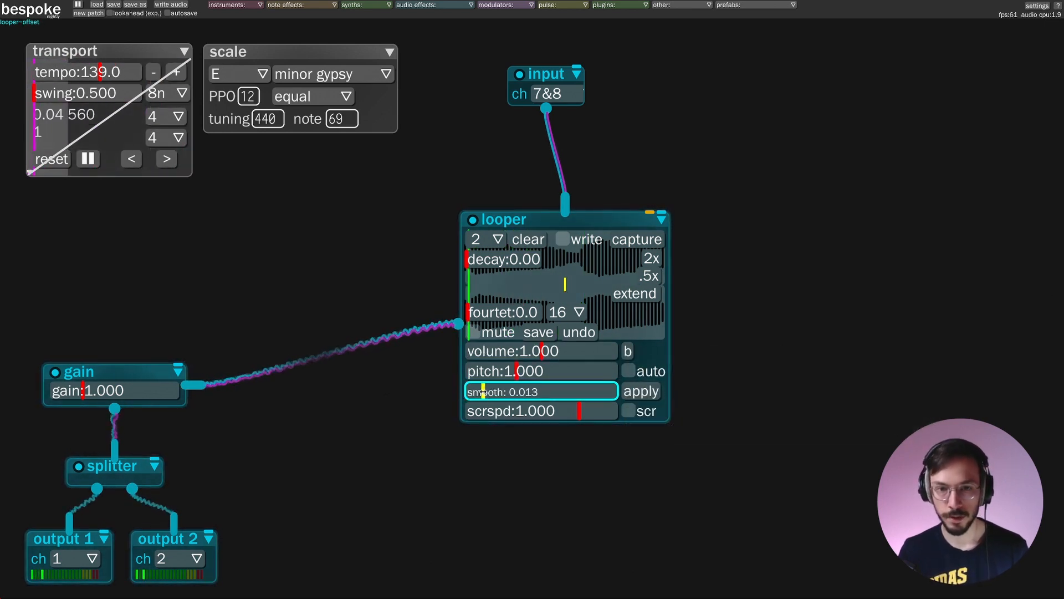
{"action": "scroll", "coordinate": [524, 392], "scroll_direction": "up", "scroll_amount": 7}
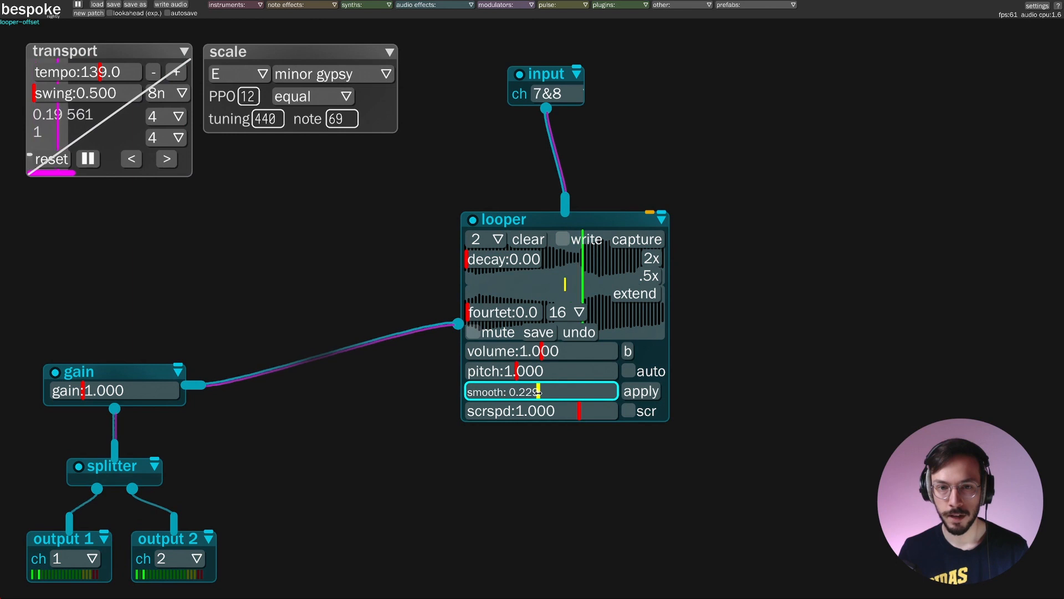
{"action": "left_click", "coordinate": [554, 393]}
{"action": "mouse_move", "coordinate": [554, 394]}
{"action": "left_mouse_down"}
{"action": "mouse_move", "coordinate": [471, 392]}
{"action": "mouse_move", "coordinate": [574, 391]}
{"action": "left_mouse_up"}
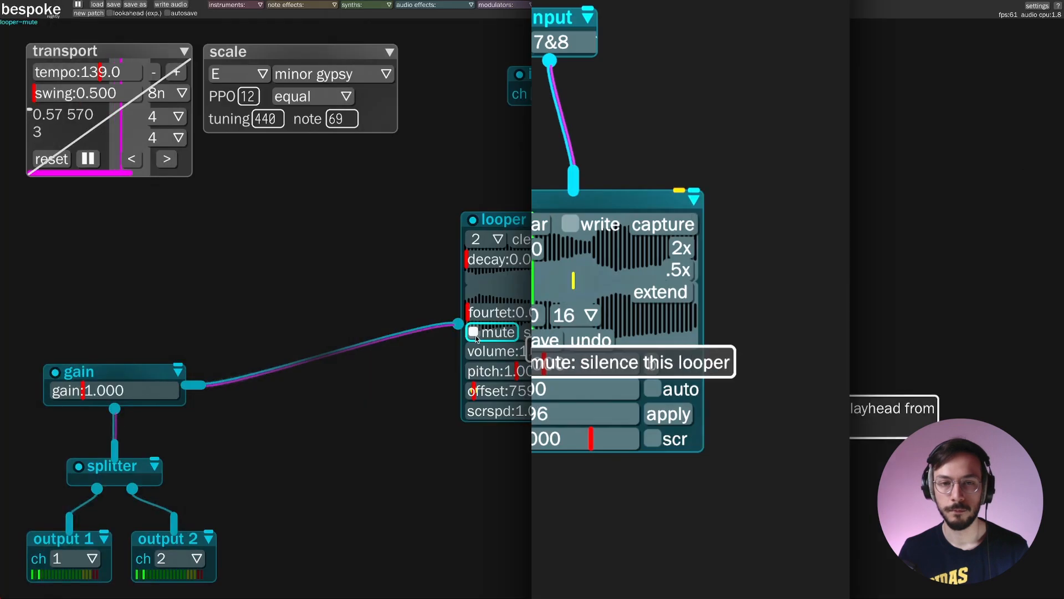
{"action": "left_click", "coordinate": [490, 332]}
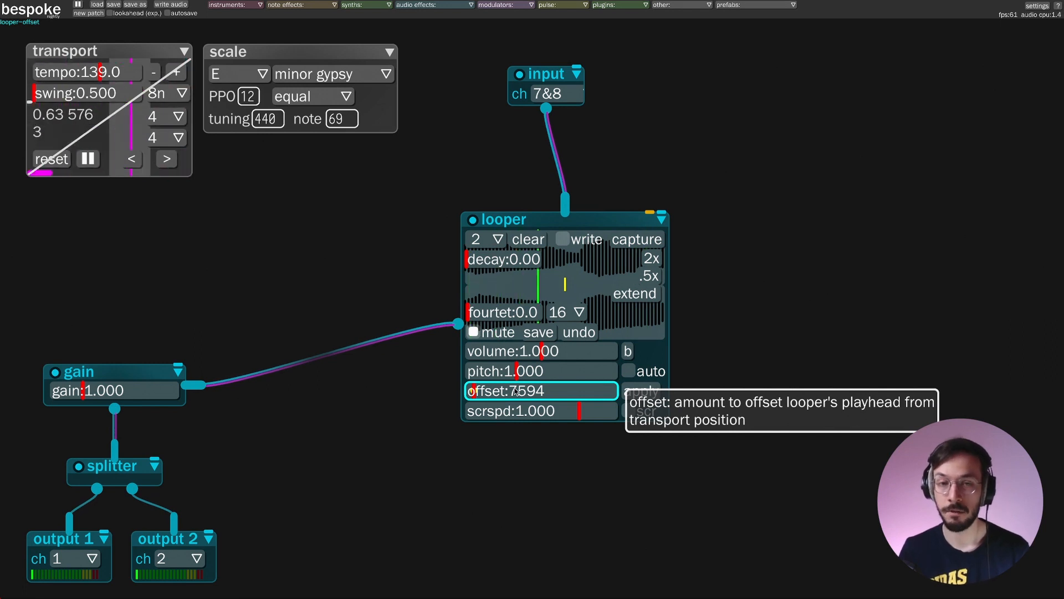
{"action": "left_click_drag", "start_coordinate": [515, 392], "coordinate": [466, 431]}
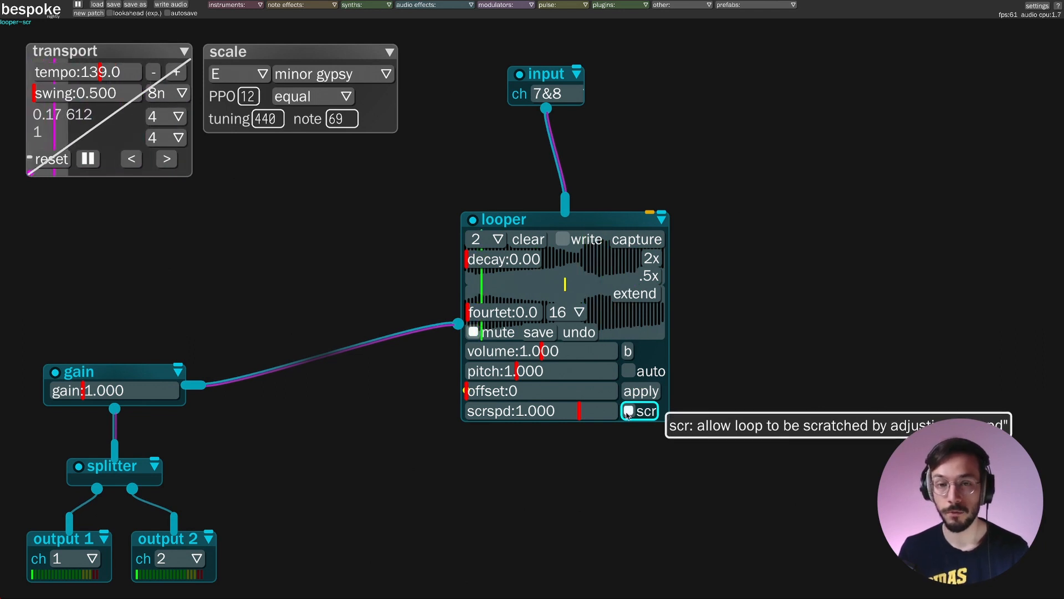
Unmute the looper and scratch the loop by sweeping the scratch speed back and forth, down to about -0.088
{"action": "left_click", "coordinate": [476, 334]}
{"action": "left_click_drag", "start_coordinate": [578, 414], "coordinate": [546, 416]}
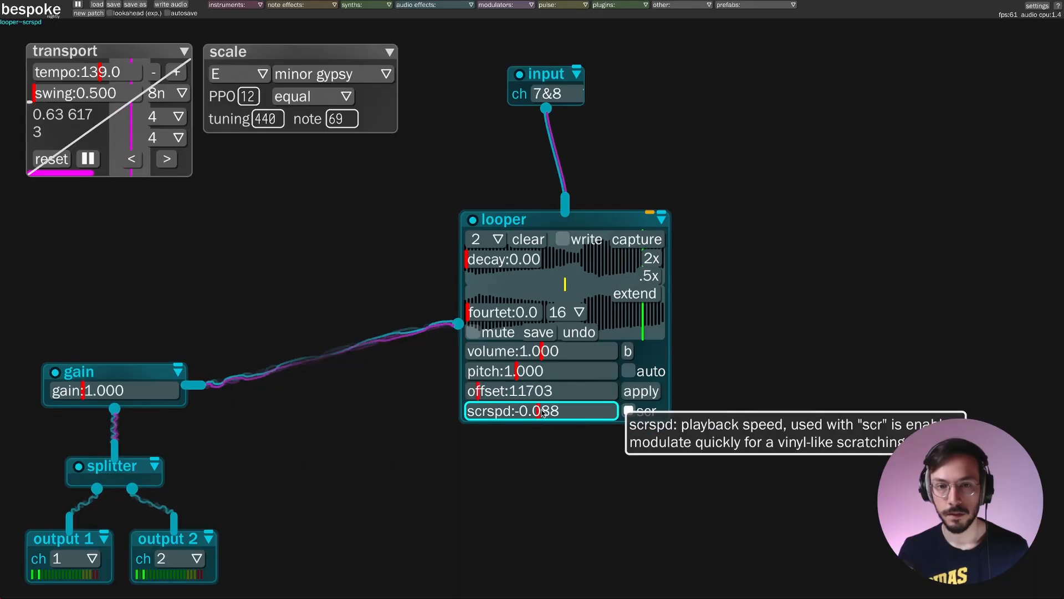
{"action": "left_click_drag", "start_coordinate": [526, 414], "coordinate": [523, 414]}
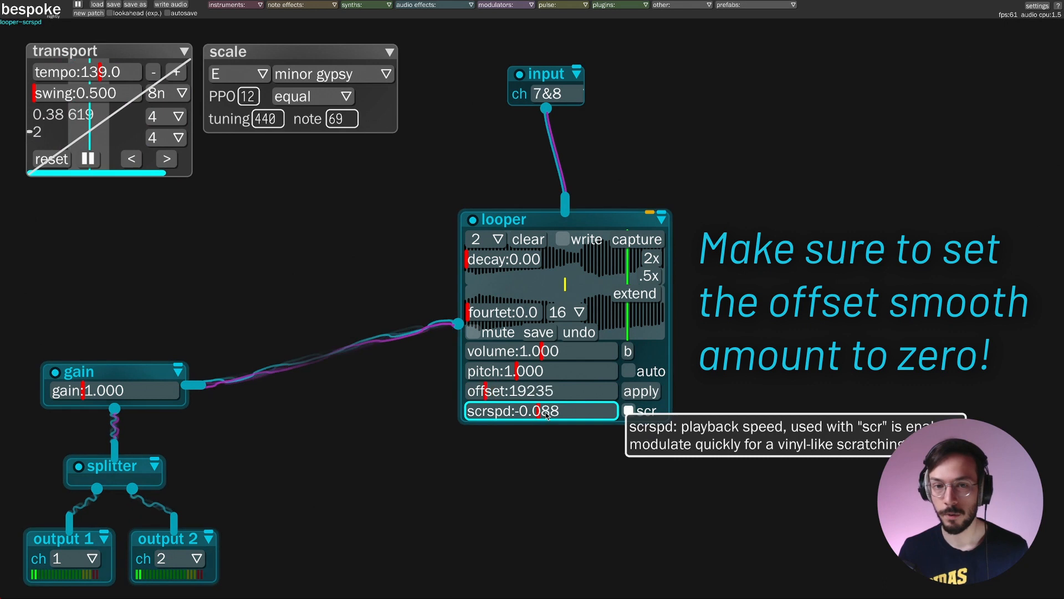
{"action": "left_click_drag", "start_coordinate": [545, 411], "coordinate": [584, 412]}
{"action": "left_click_drag", "start_coordinate": [584, 412], "coordinate": [559, 411]}
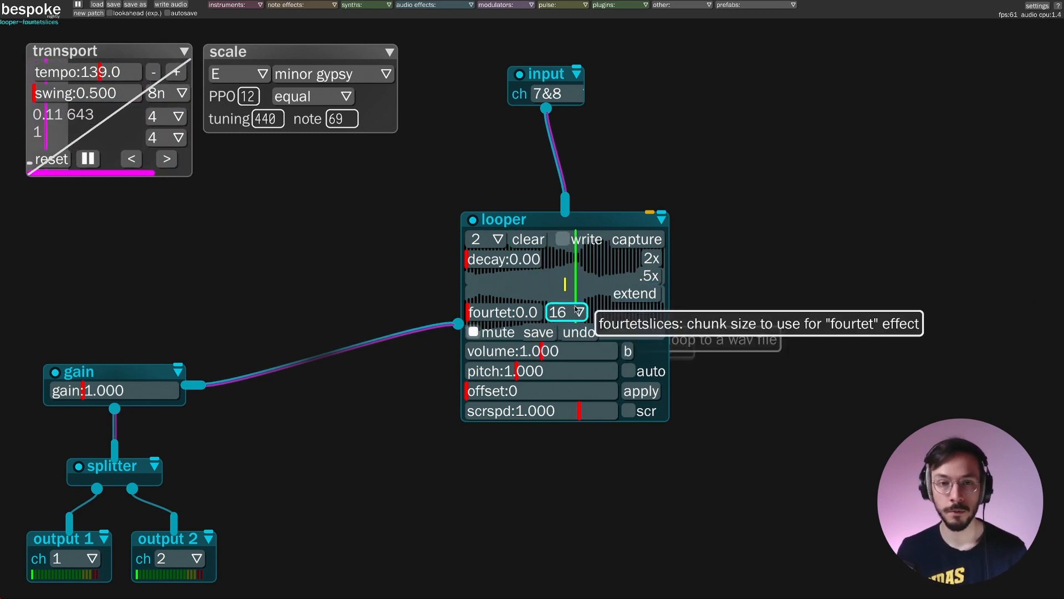
Extend the loop to 4 measures and briefly unmute the looper to hear it
{"action": "left_click", "coordinate": [650, 298]}
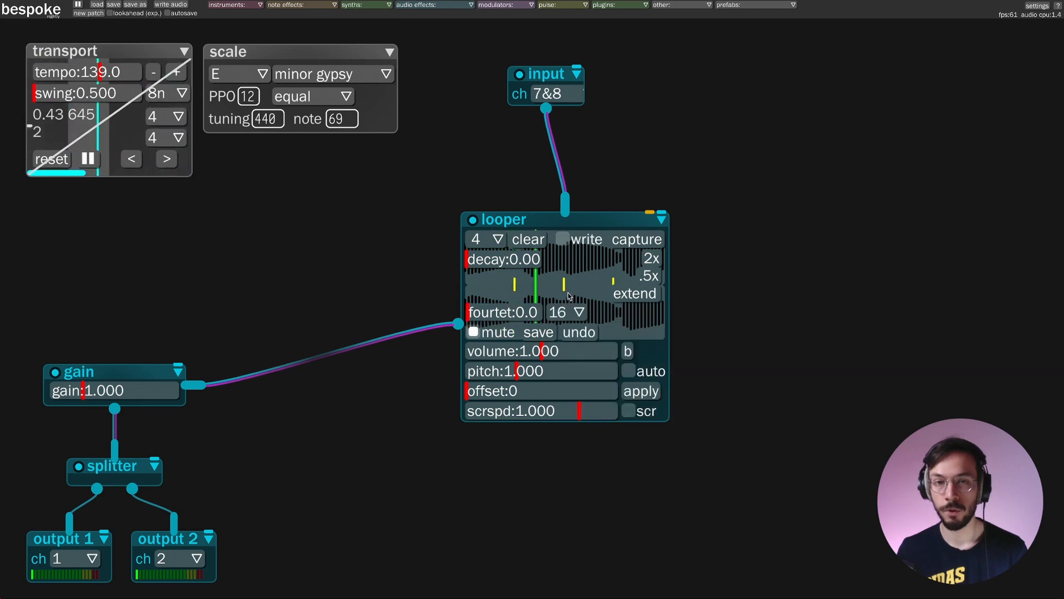
{"action": "left_click", "coordinate": [475, 332]}
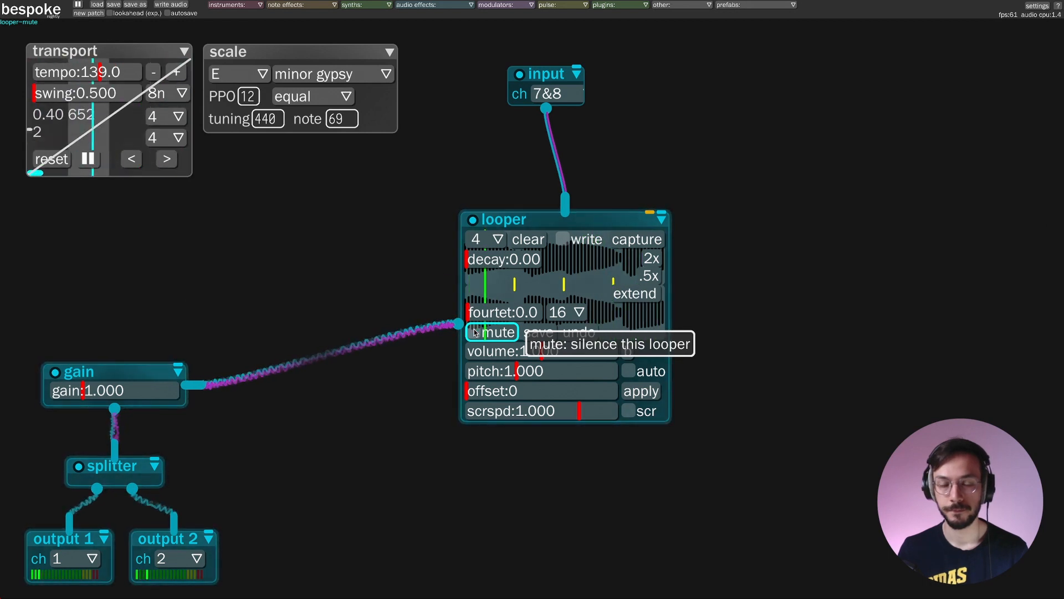
{"action": "left_click", "coordinate": [475, 332]}
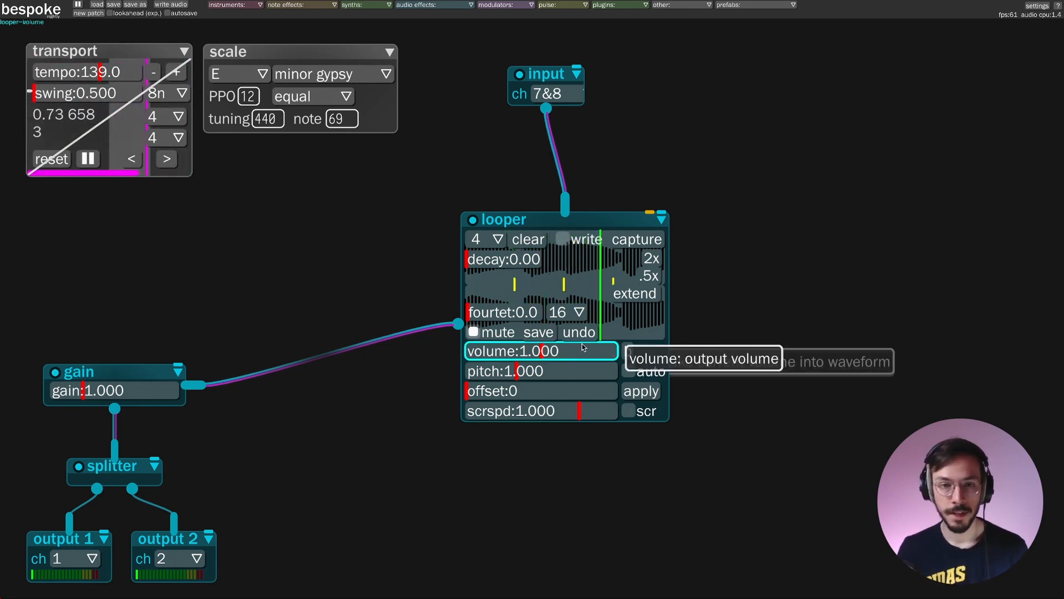
Unmute the looper, lower its volume to 0.231 and bake that volume into the waveform
{"action": "left_click", "coordinate": [473, 332]}
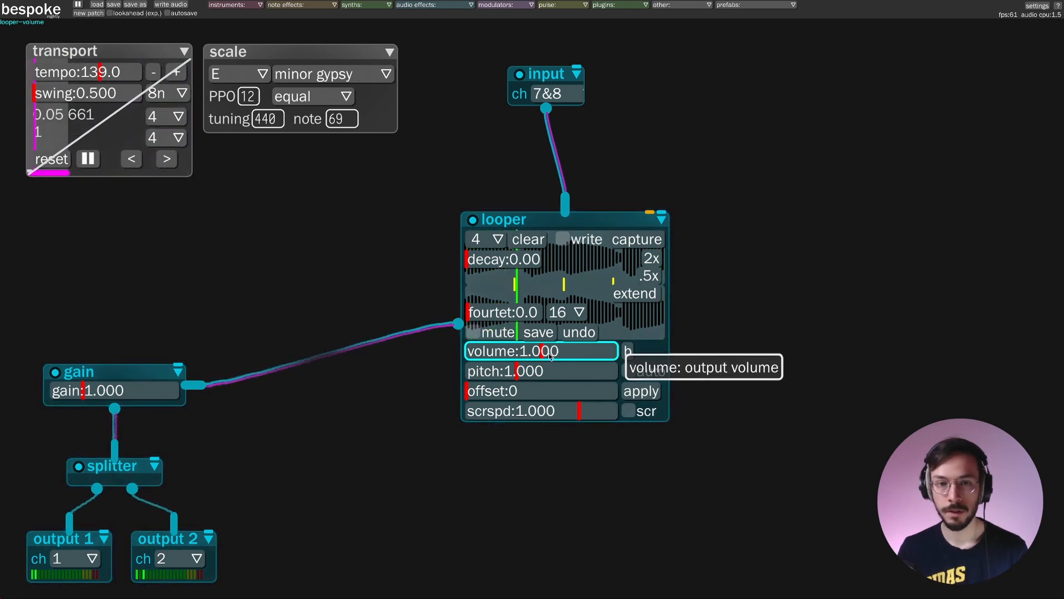
{"action": "left_click_drag", "start_coordinate": [547, 354], "coordinate": [486, 352]}
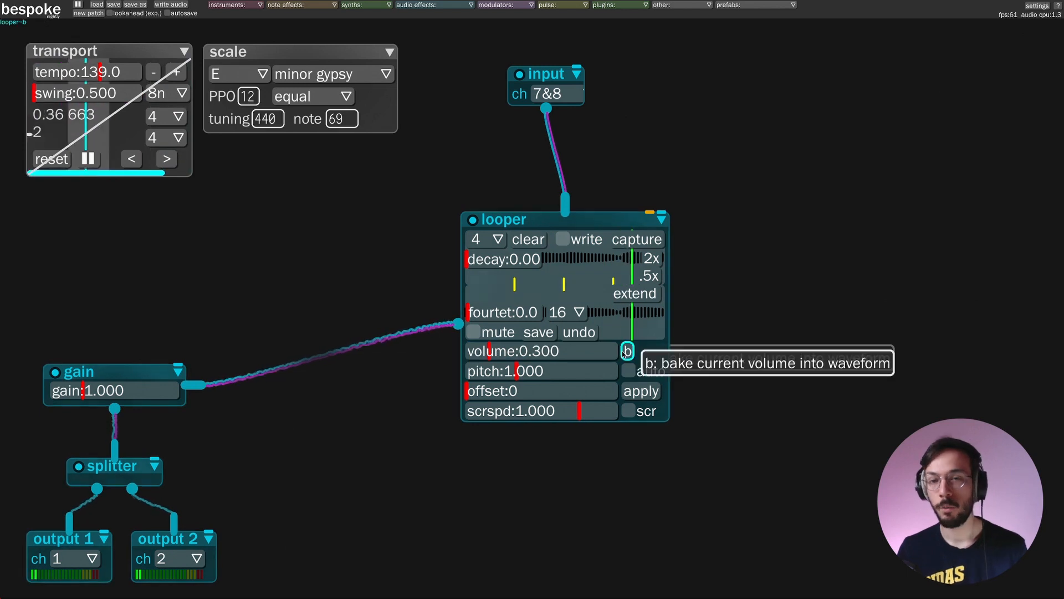
{"action": "left_click", "coordinate": [484, 356]}
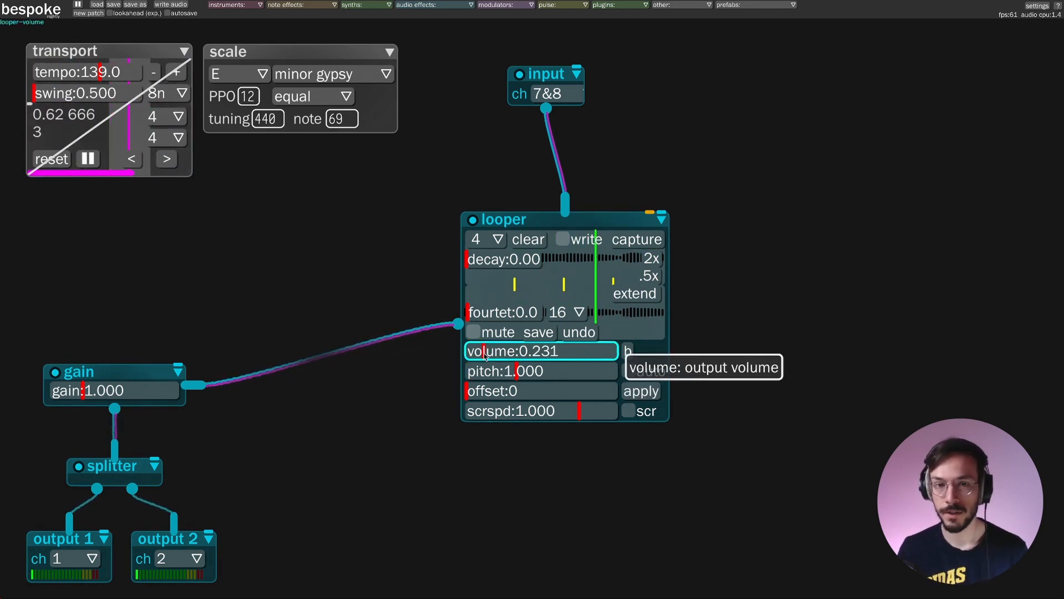
{"action": "left_click", "coordinate": [628, 352]}
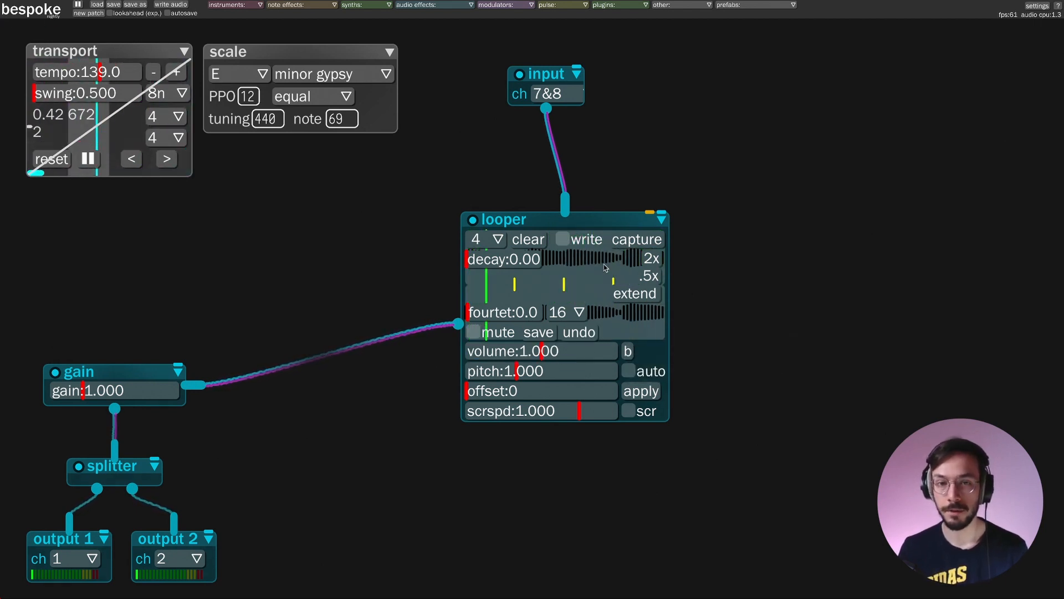
Raise the looper's volume to 2.000 and bake that volume into the waveform
{"action": "left_click_drag", "start_coordinate": [546, 355], "coordinate": [621, 356]}
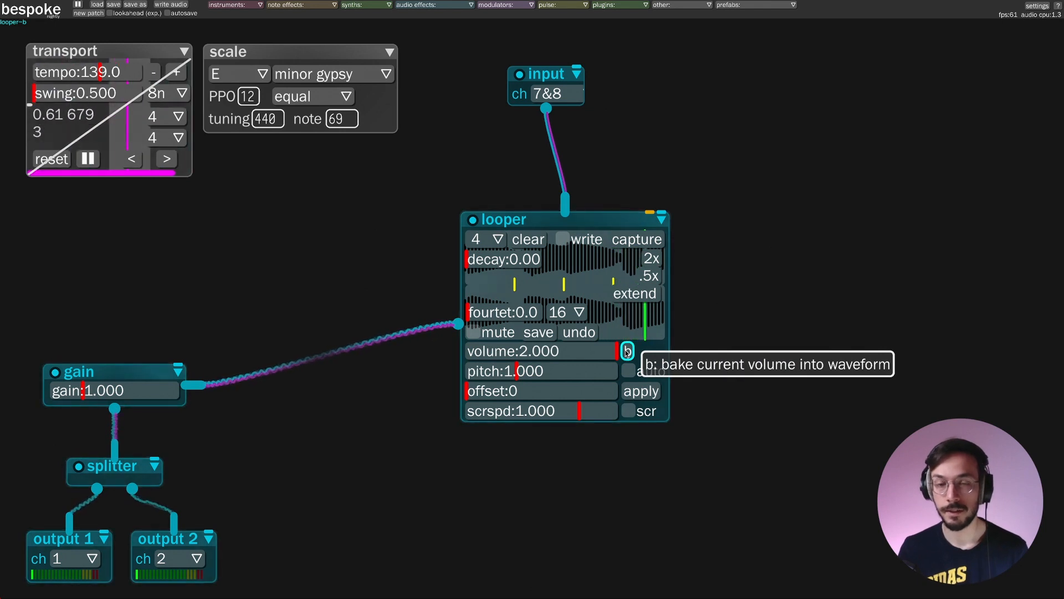
{"action": "left_click", "coordinate": [627, 352]}
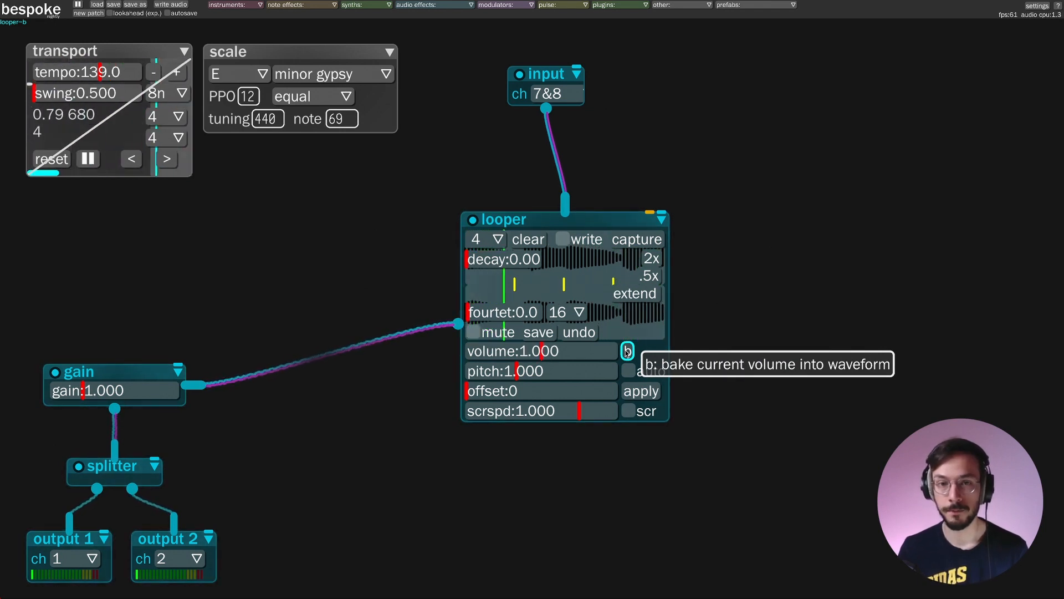
Raise the looper's volume to 1.875 and bake that volume into the waveform
{"action": "left_click_drag", "start_coordinate": [545, 353], "coordinate": [608, 353]}
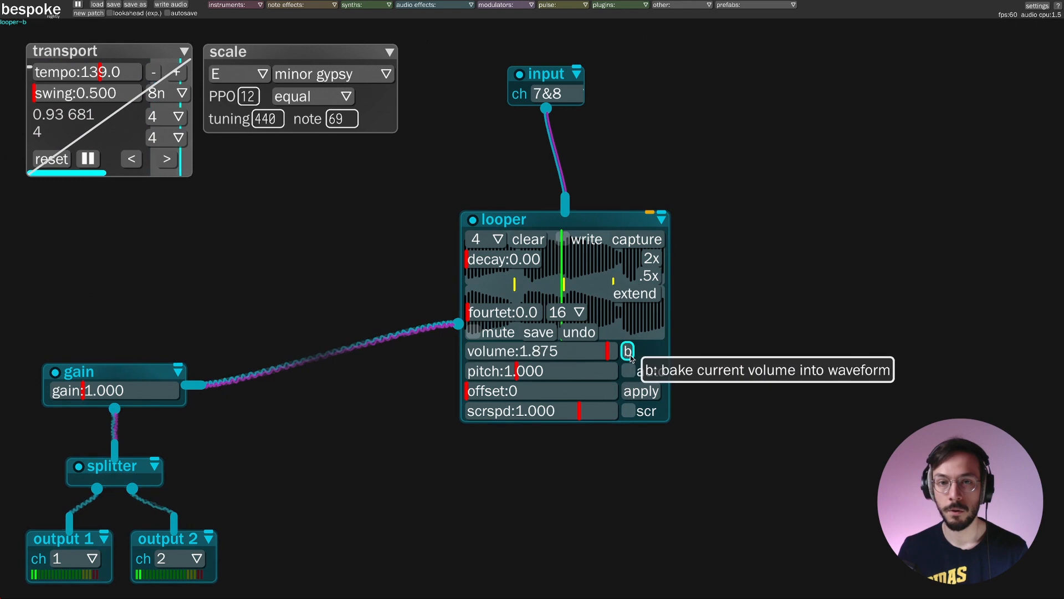
{"action": "left_click", "coordinate": [624, 350]}
{"action": "left_click_drag", "start_coordinate": [543, 353], "coordinate": [565, 353]}
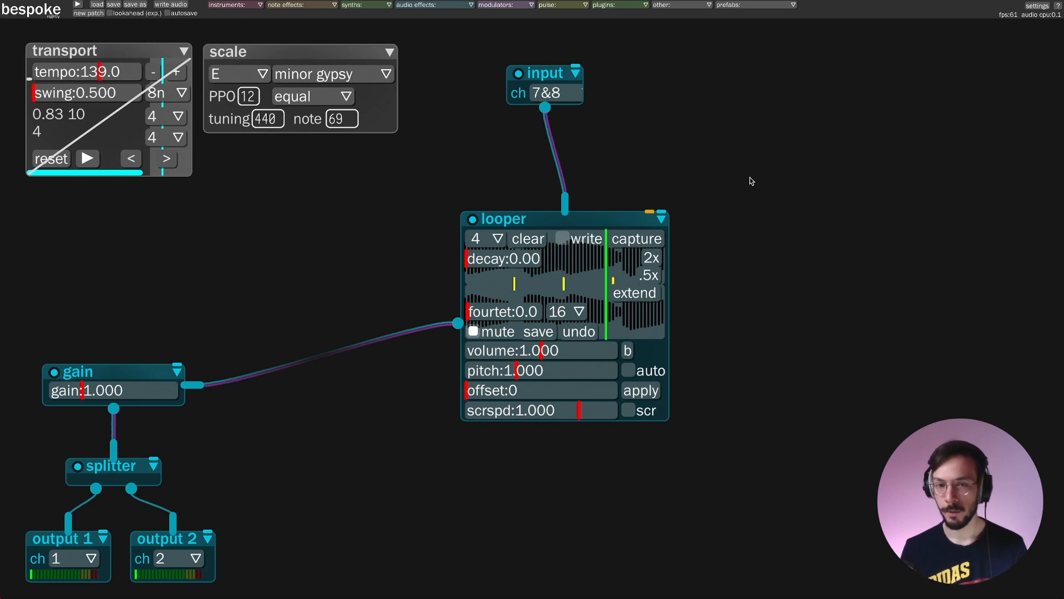
Add a looperrecorder module beside the looper and reroute the input's cable from the looper into it
{"action": "key", "text": "l"}
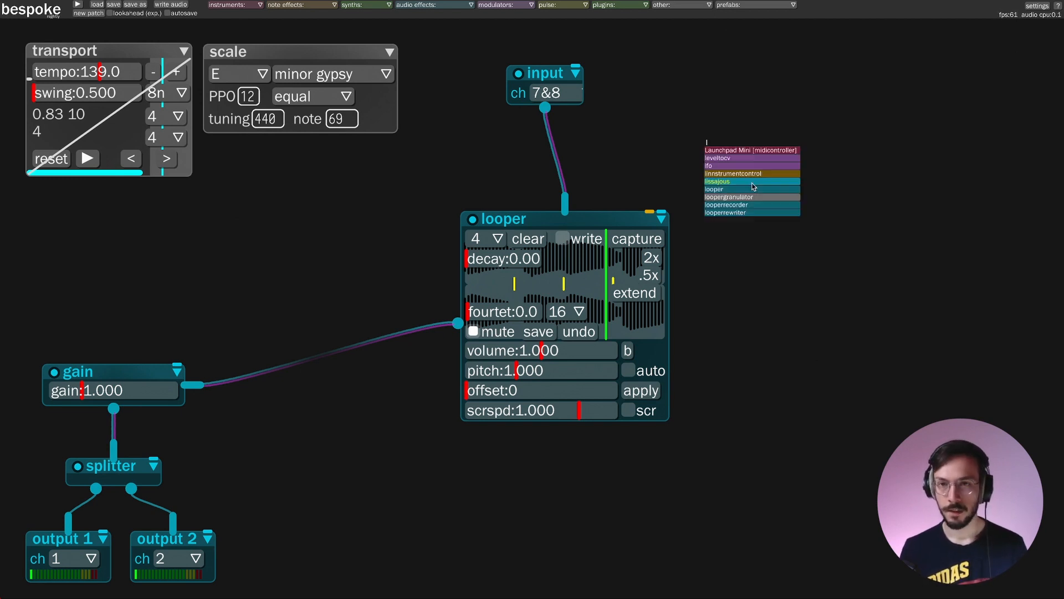
{"action": "left_click", "coordinate": [743, 208]}
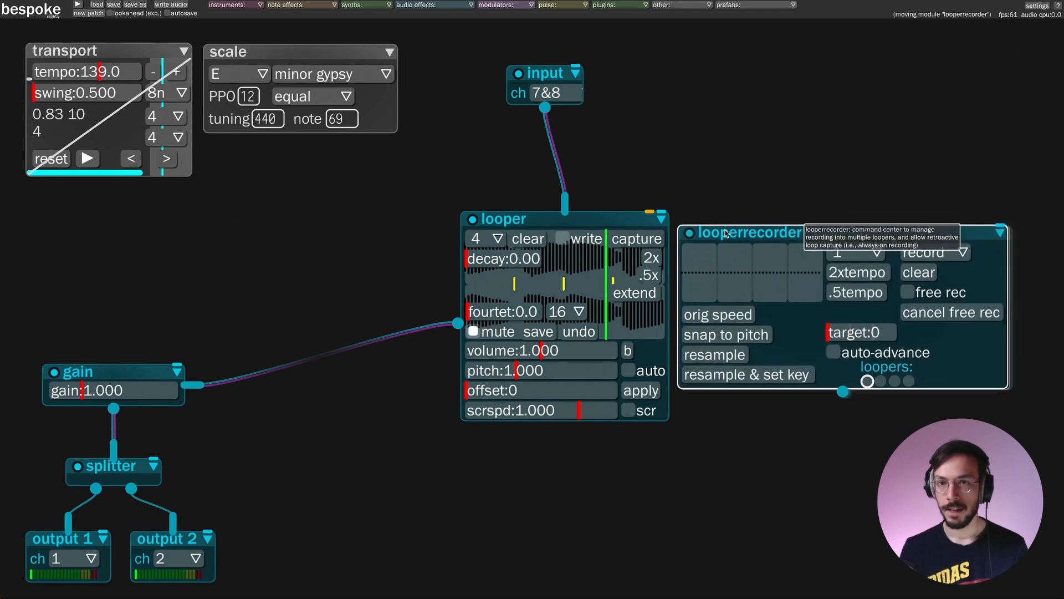
{"action": "left_click", "coordinate": [724, 219]}
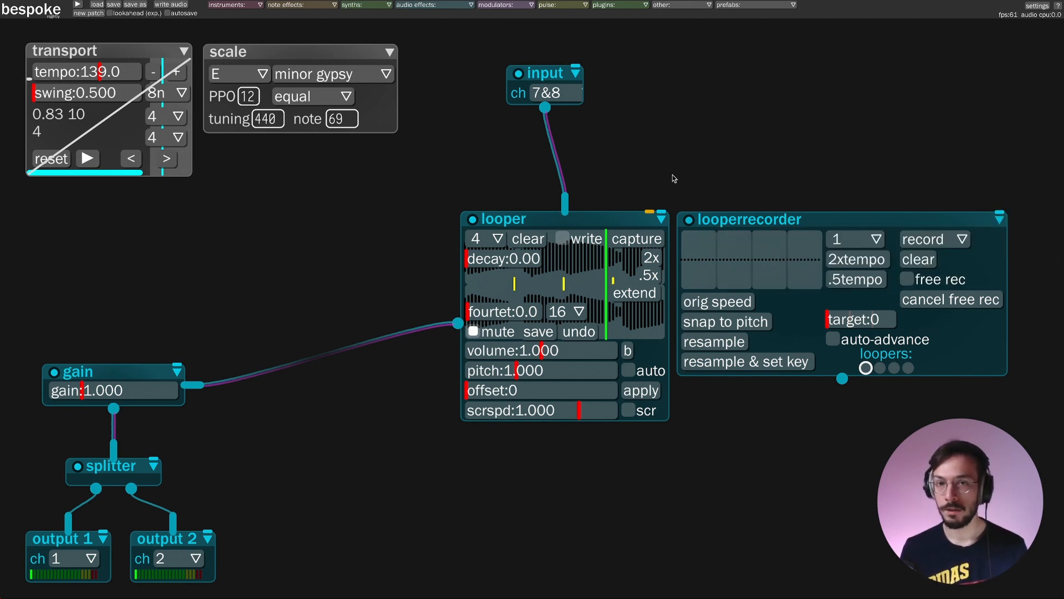
{"action": "left_click_drag", "start_coordinate": [565, 205], "coordinate": [809, 224]}
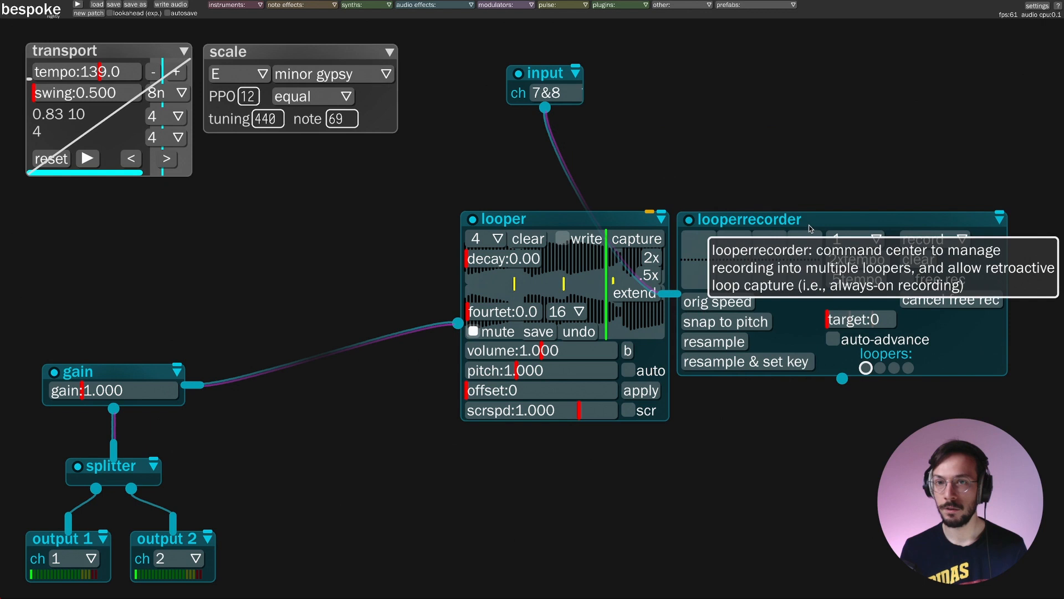
Arrange the modules in a vertical chain, with the input above the looperrecorder and the looper beneath it
{"action": "left_click_drag", "start_coordinate": [559, 220], "coordinate": [528, 328]}
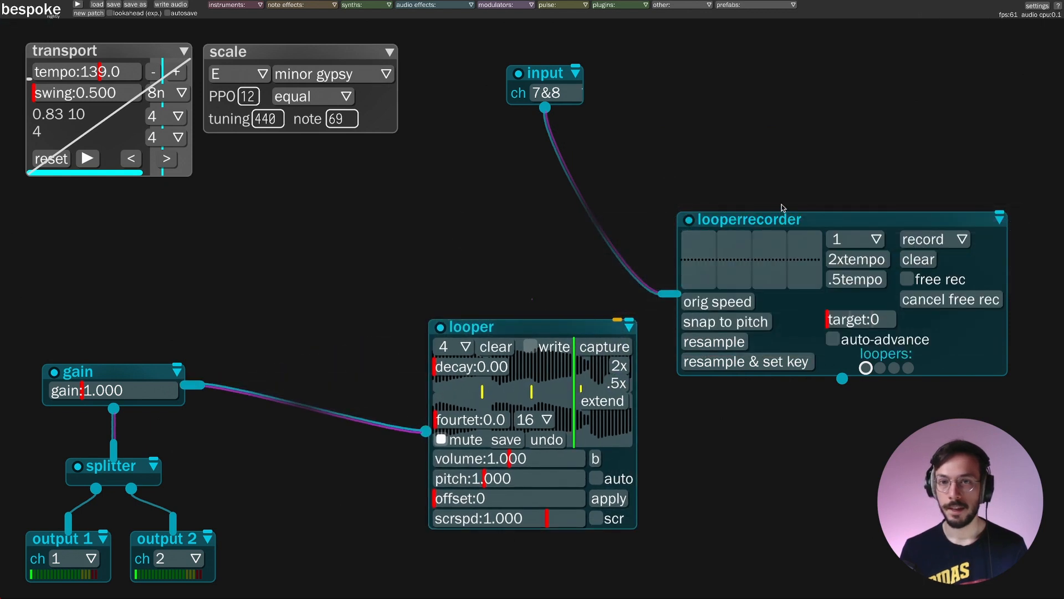
{"action": "left_click_drag", "start_coordinate": [791, 222], "coordinate": [533, 149]}
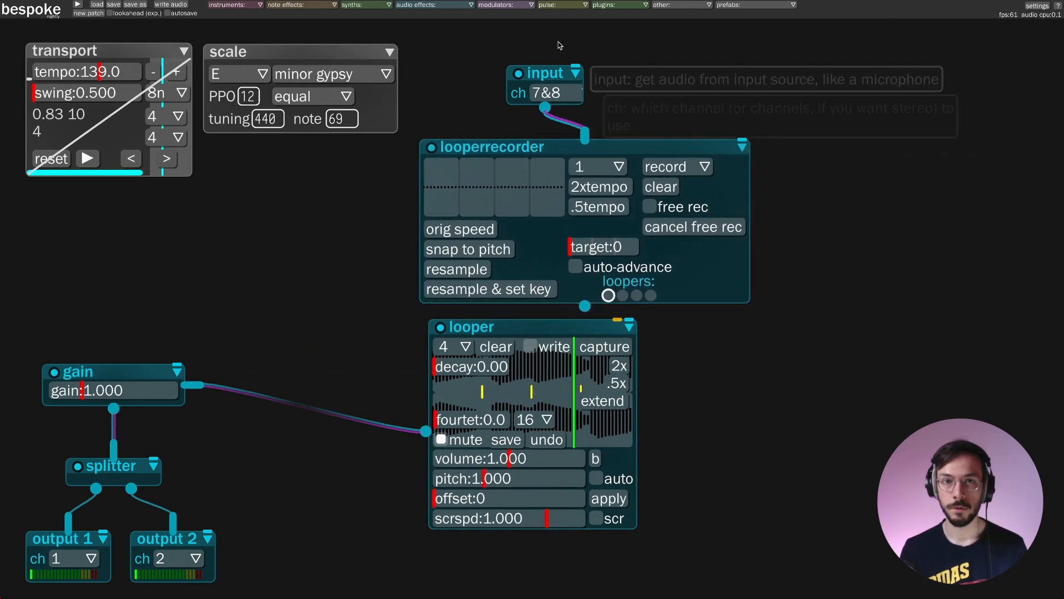
{"action": "left_click_drag", "start_coordinate": [554, 73], "coordinate": [584, 39]}
{"action": "left_click_drag", "start_coordinate": [643, 147], "coordinate": [637, 129]}
{"action": "left_click_drag", "start_coordinate": [581, 41], "coordinate": [587, 41]}
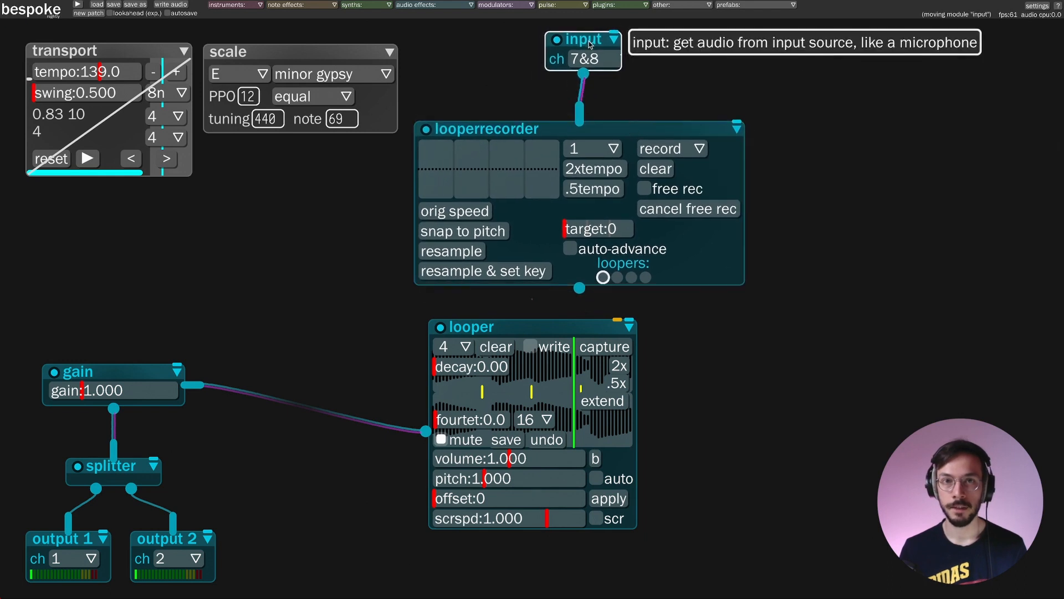
{"action": "left_click_drag", "start_coordinate": [602, 136], "coordinate": [603, 125]}
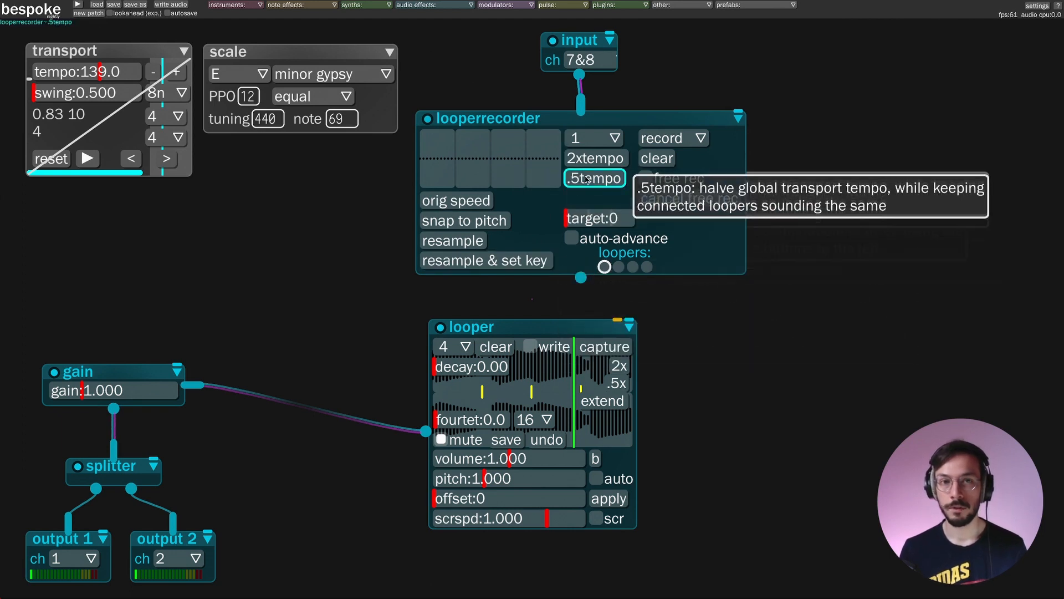
Cable the looperrecorder's audio output to the looper and assign that looper to its first looper slot
{"action": "left_click_drag", "start_coordinate": [581, 278], "coordinate": [557, 345]}
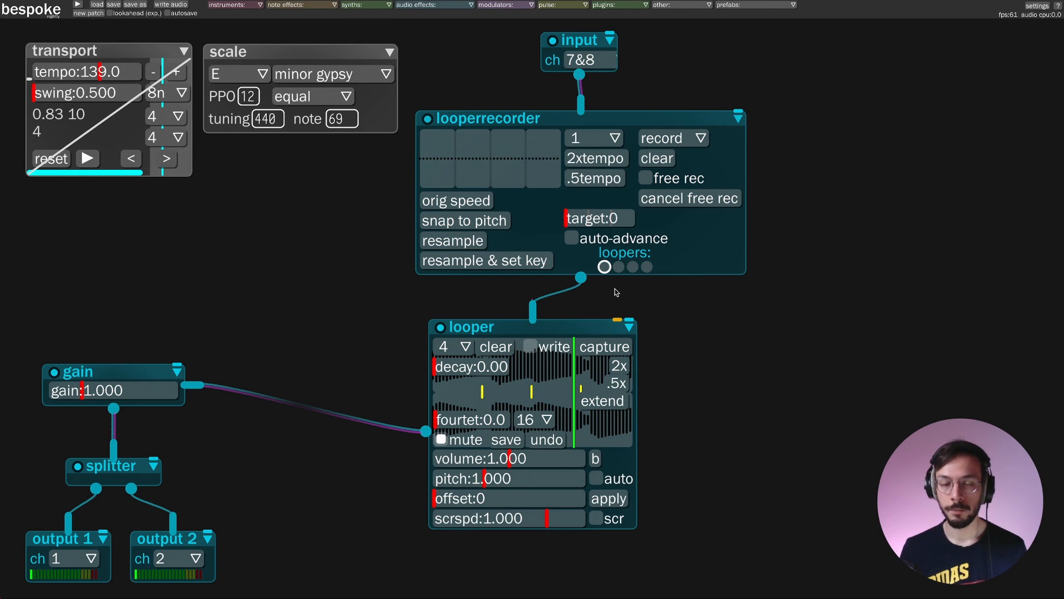
{"action": "left_click_drag", "start_coordinate": [603, 268], "coordinate": [539, 345]}
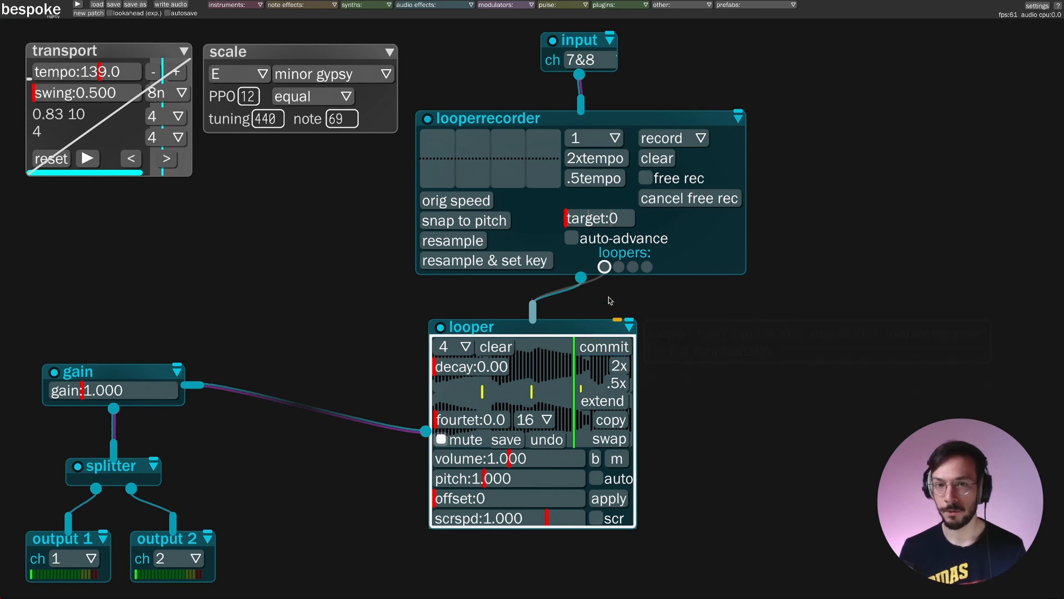
{"action": "left_click_drag", "start_coordinate": [604, 266], "coordinate": [652, 302]}
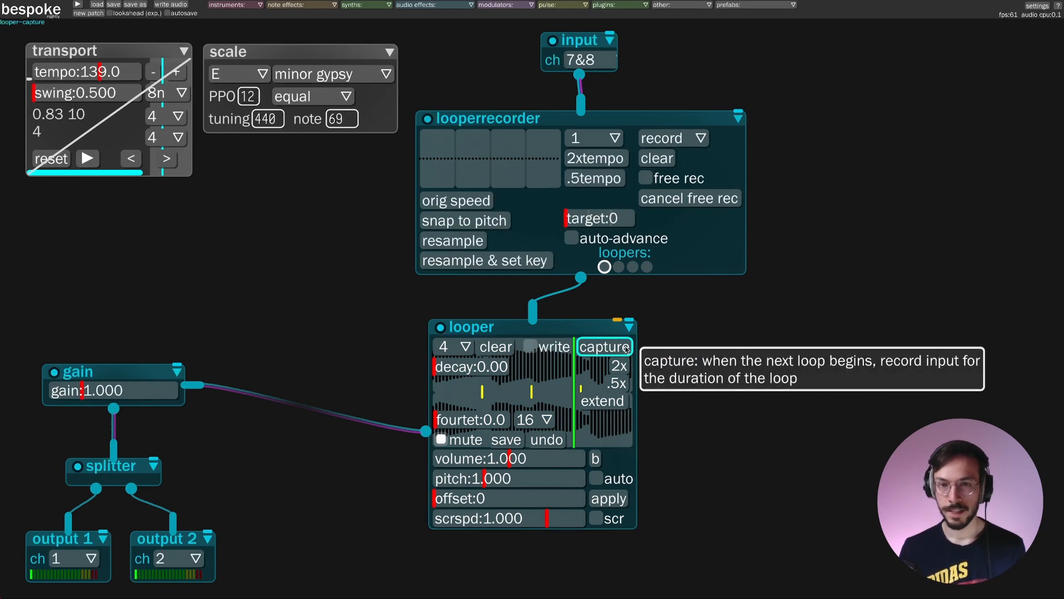
{"action": "left_click_drag", "start_coordinate": [604, 267], "coordinate": [557, 331]}
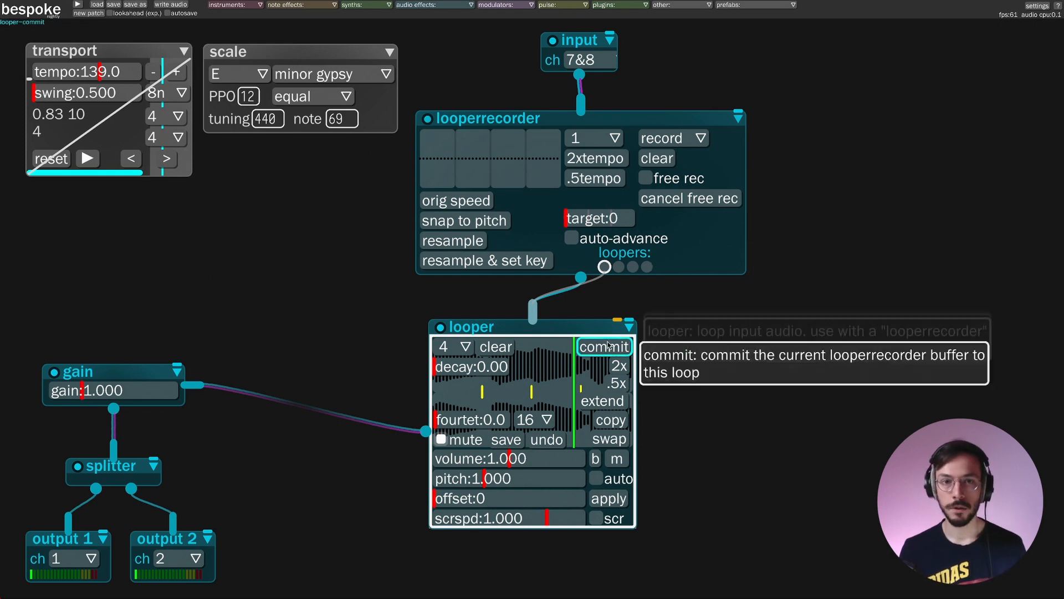
Set the looperrecorder's length to 2 measures, start the transport and commit the recorded buffer to the looper
{"action": "left_click", "coordinate": [593, 138]}
{"action": "left_click", "coordinate": [579, 158]}
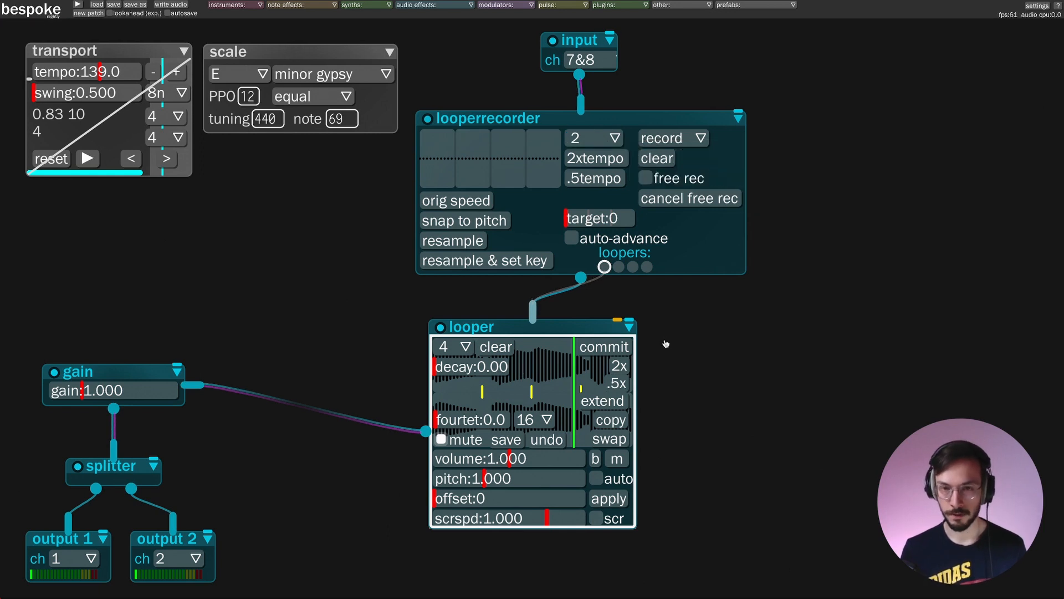
{"action": "key", "text": "space"}
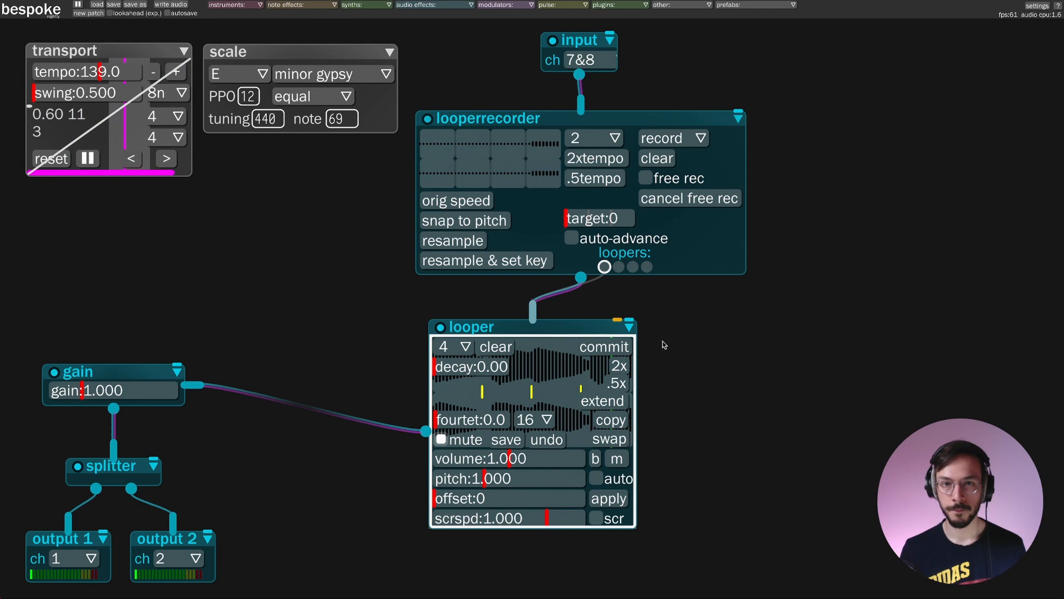
{"action": "left_click", "coordinate": [627, 348]}
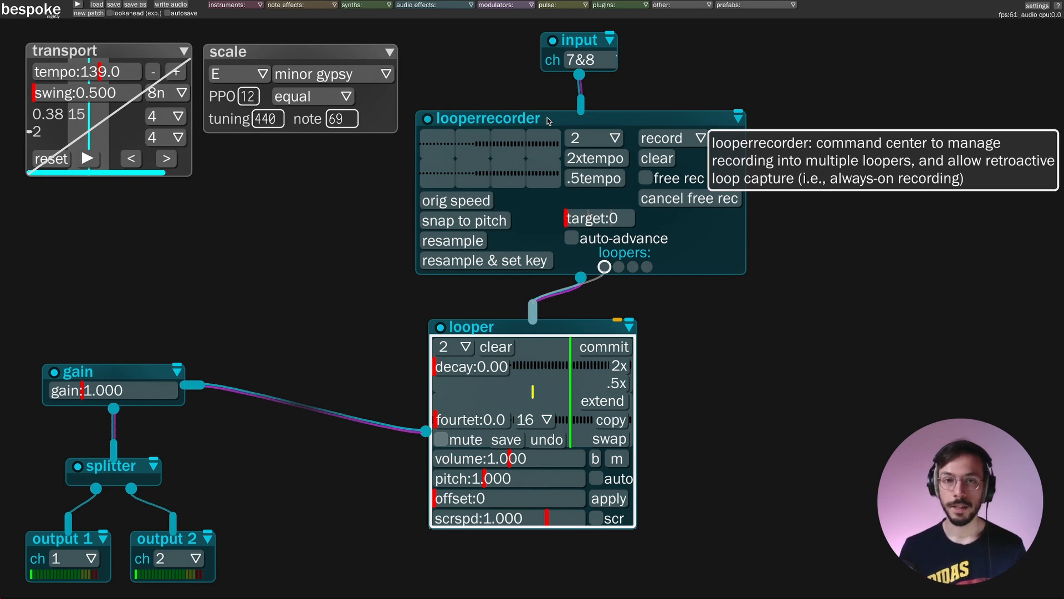
Duplicate the looper into looper2 and looper3 and assign them to the looperrecorder's second and third looper slots
{"action": "left_click_drag", "start_coordinate": [573, 322], "coordinate": [914, 335]}
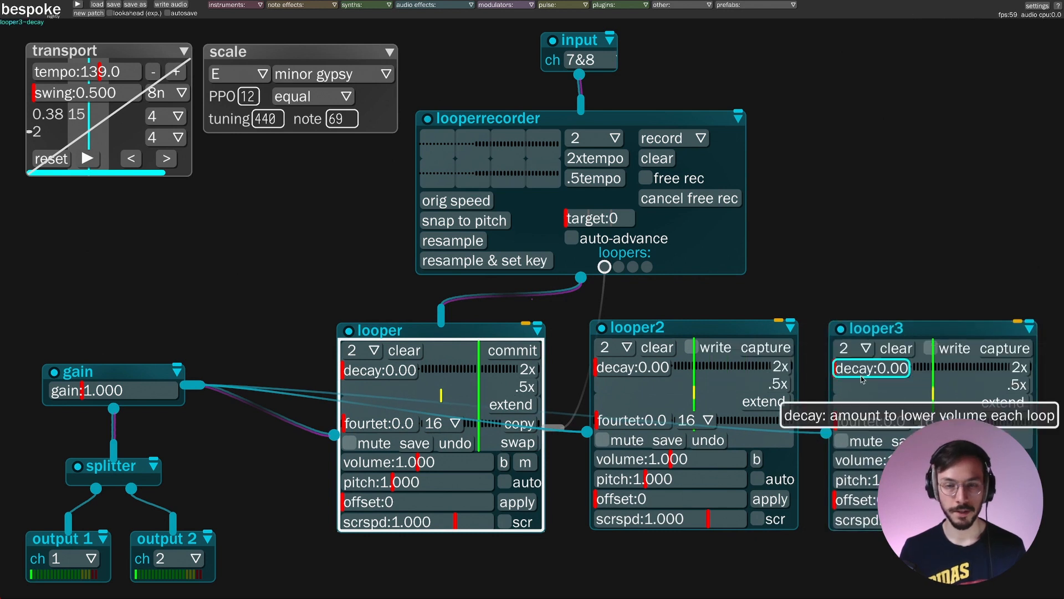
{"action": "left_click_drag", "start_coordinate": [619, 267], "coordinate": [692, 333]}
{"action": "left_click_drag", "start_coordinate": [637, 268], "coordinate": [862, 338]}
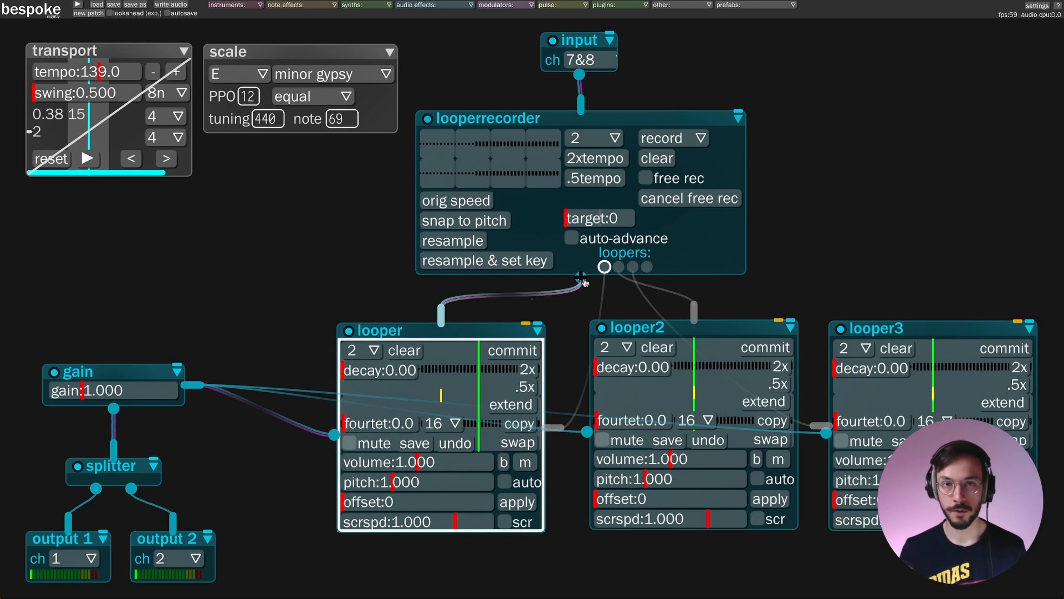
Route the looperrecorder's output into a send, duplicate the send, and cable the first send's first output to the looper
{"action": "left_click_drag", "start_coordinate": [581, 277], "coordinate": [838, 139]}
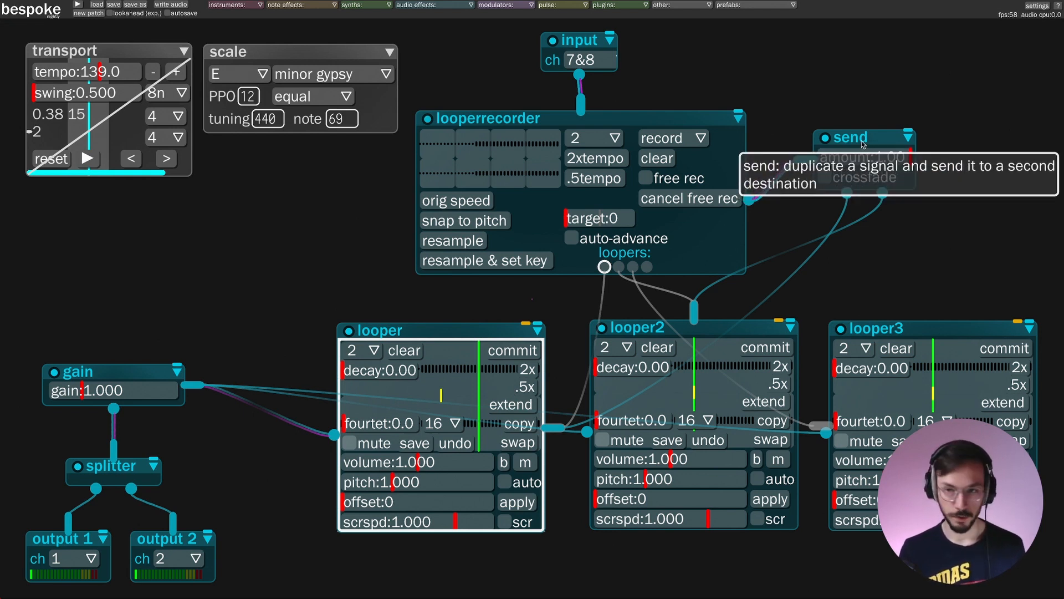
{"action": "left_click_drag", "start_coordinate": [858, 141], "coordinate": [972, 152]}
{"action": "left_click_drag", "start_coordinate": [848, 193], "coordinate": [454, 341]}
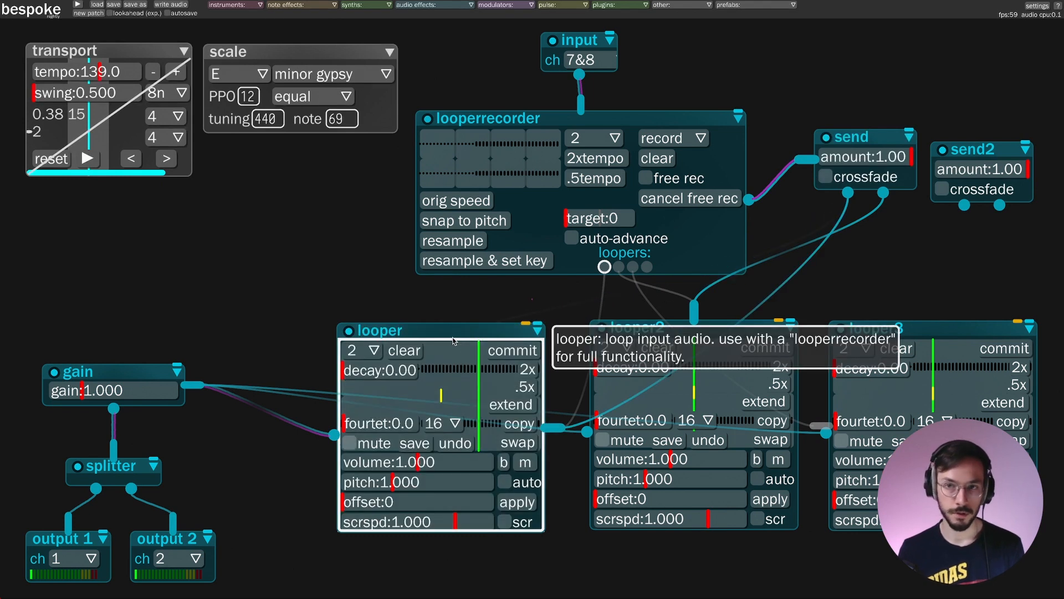
Chain the first send's second output into send2 and cable send2's two outputs to looper2 and looper3
{"action": "left_click_drag", "start_coordinate": [883, 194], "coordinate": [949, 170]}
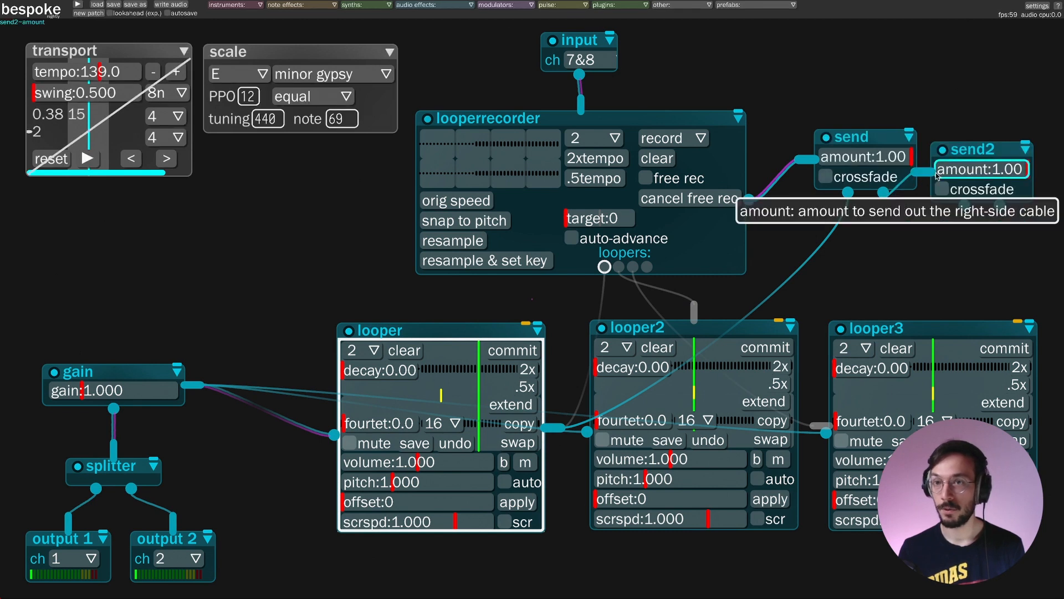
{"action": "left_click_drag", "start_coordinate": [966, 207], "coordinate": [708, 346]}
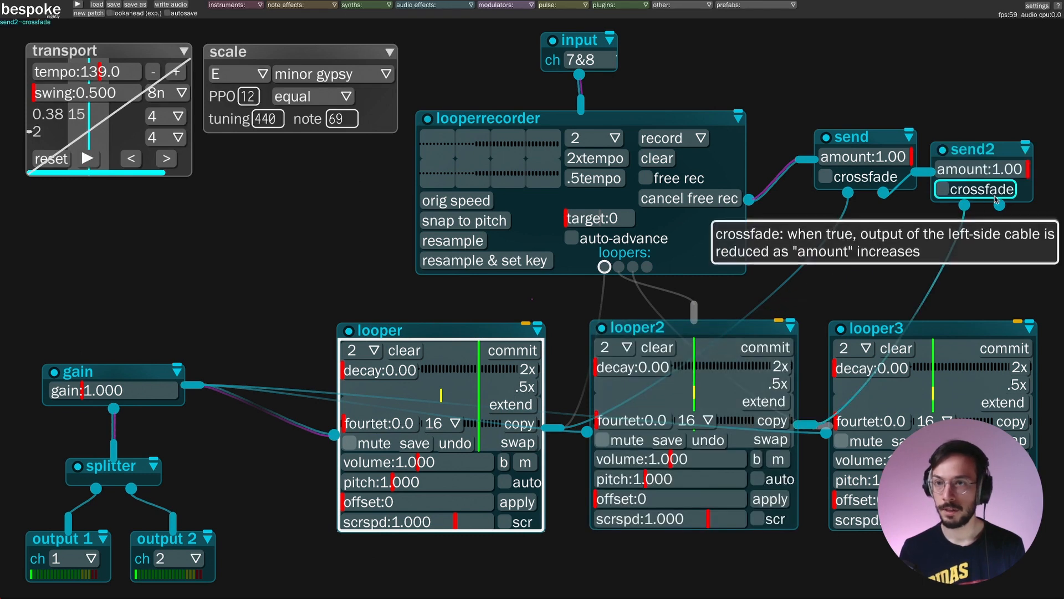
{"action": "left_click_drag", "start_coordinate": [1000, 204], "coordinate": [960, 356]}
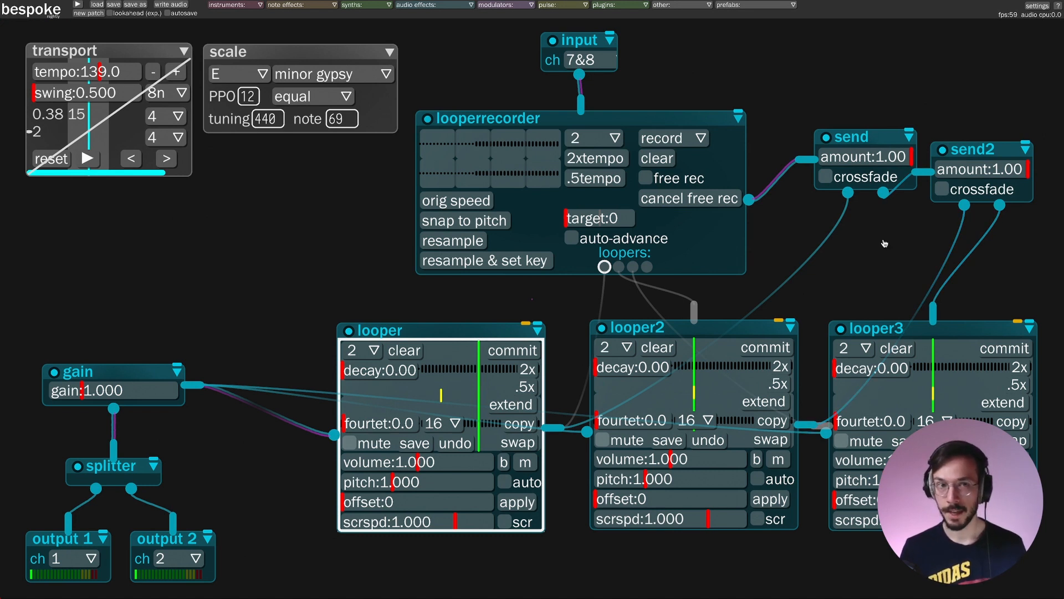
Run the transport and double the global tempo from the looperrecorder to demonstrate its effect on the connected loopers
{"action": "key", "text": "space"}
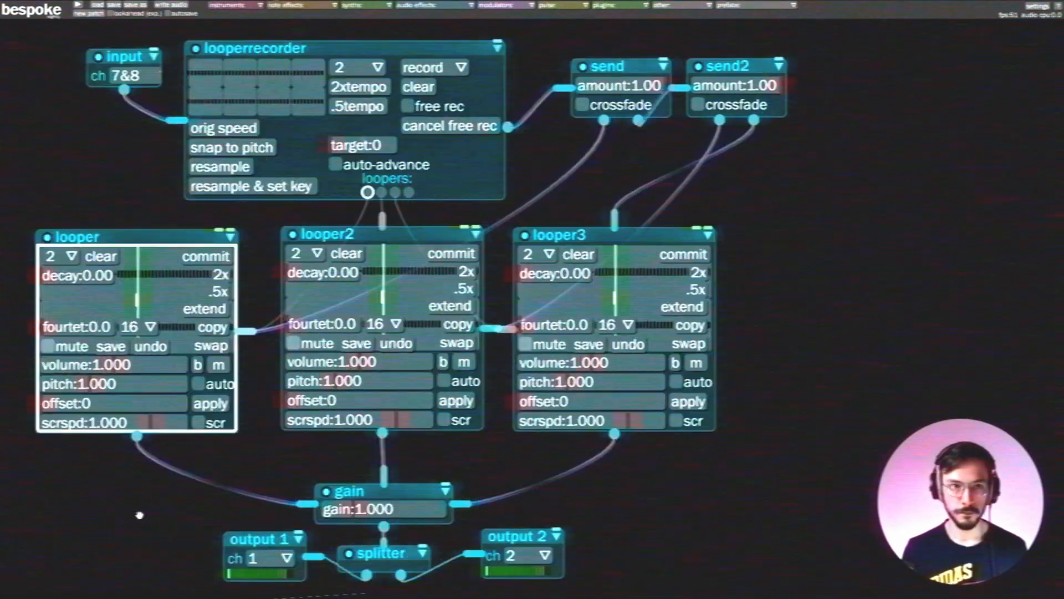
{"action": "left_click_drag", "start_coordinate": [792, 133], "coordinate": [646, 160]}
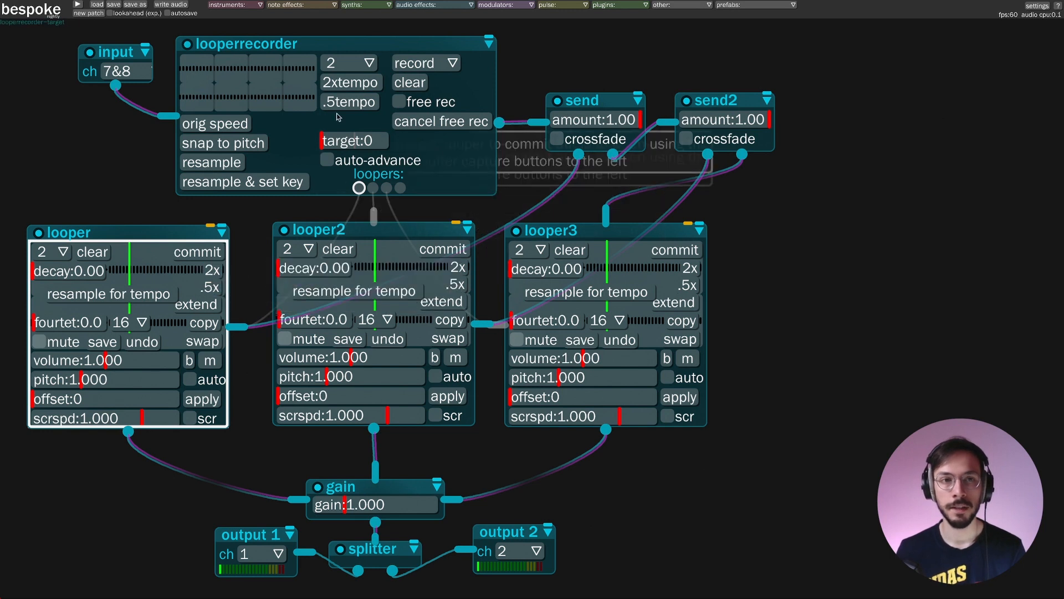
{"action": "left_click", "coordinate": [351, 83]}
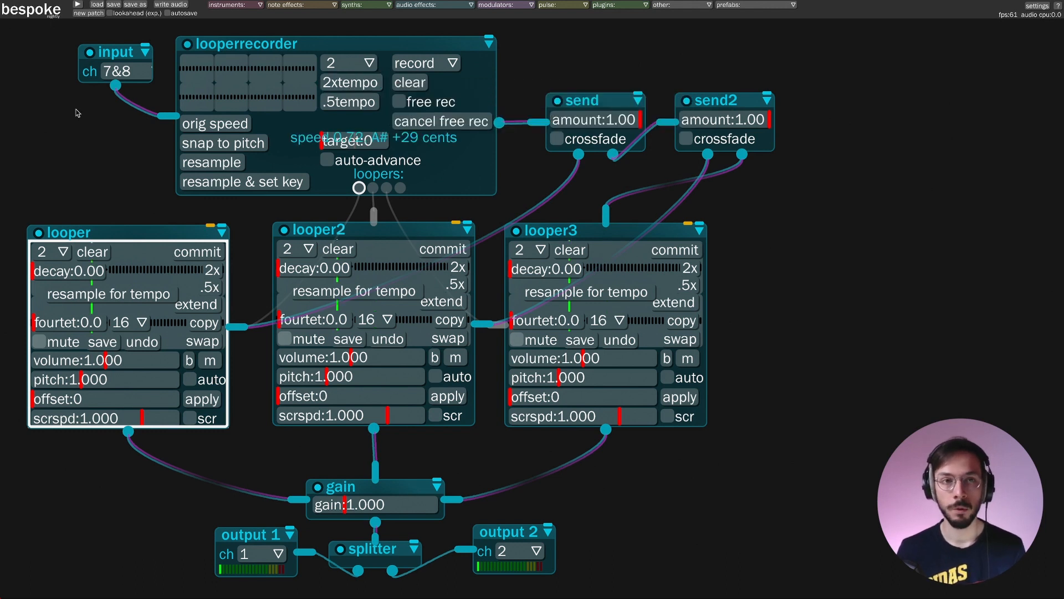
{"action": "key", "text": "space"}
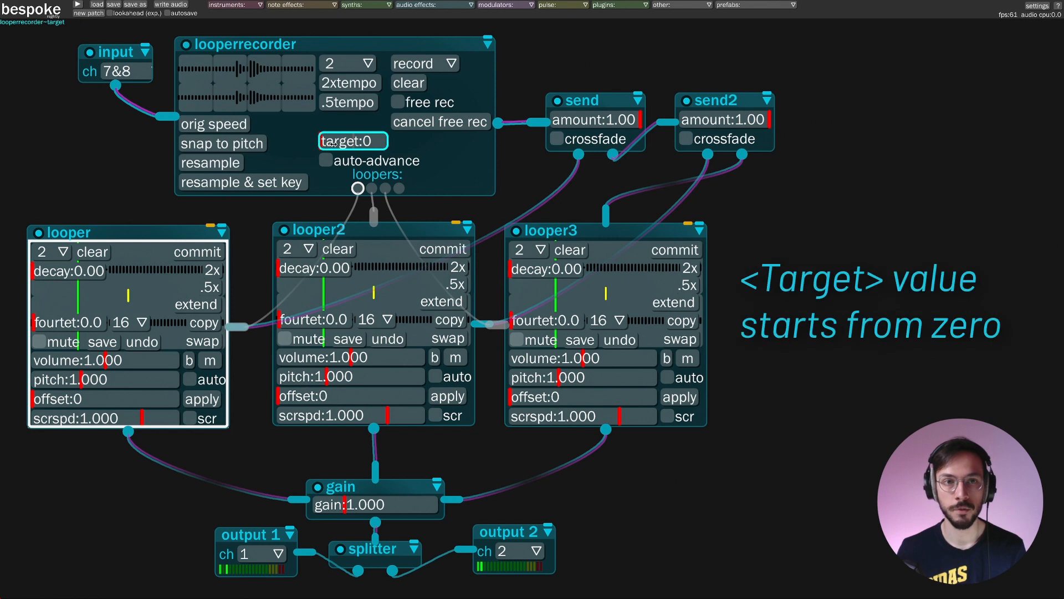
Switch the looperrecorder's target to 1 and back to 0, and enable auto-advance
{"action": "left_click_drag", "start_coordinate": [332, 143], "coordinate": [341, 144]}
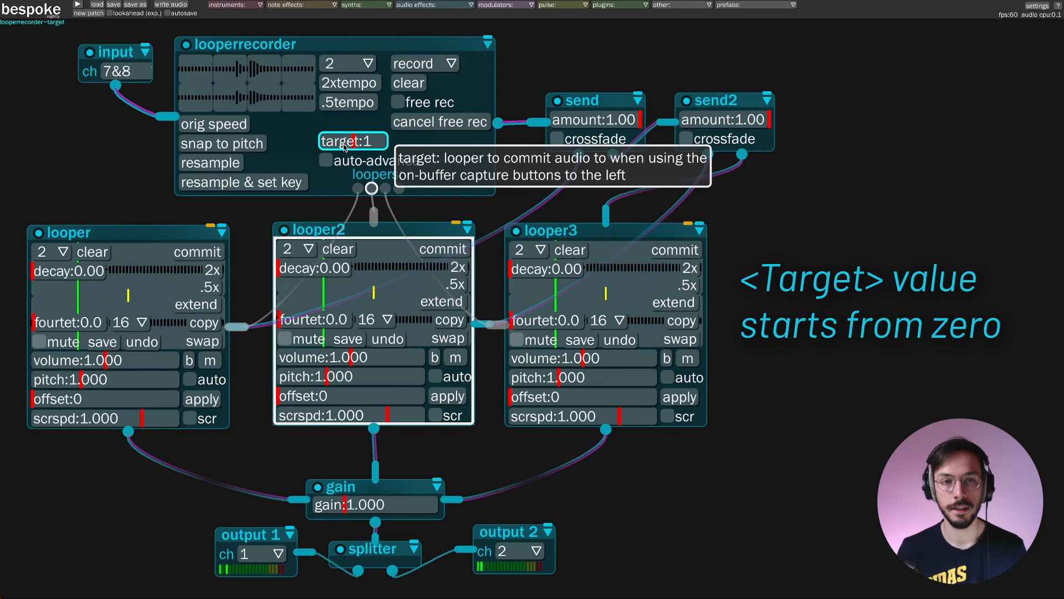
{"action": "left_click_drag", "start_coordinate": [344, 146], "coordinate": [313, 158]}
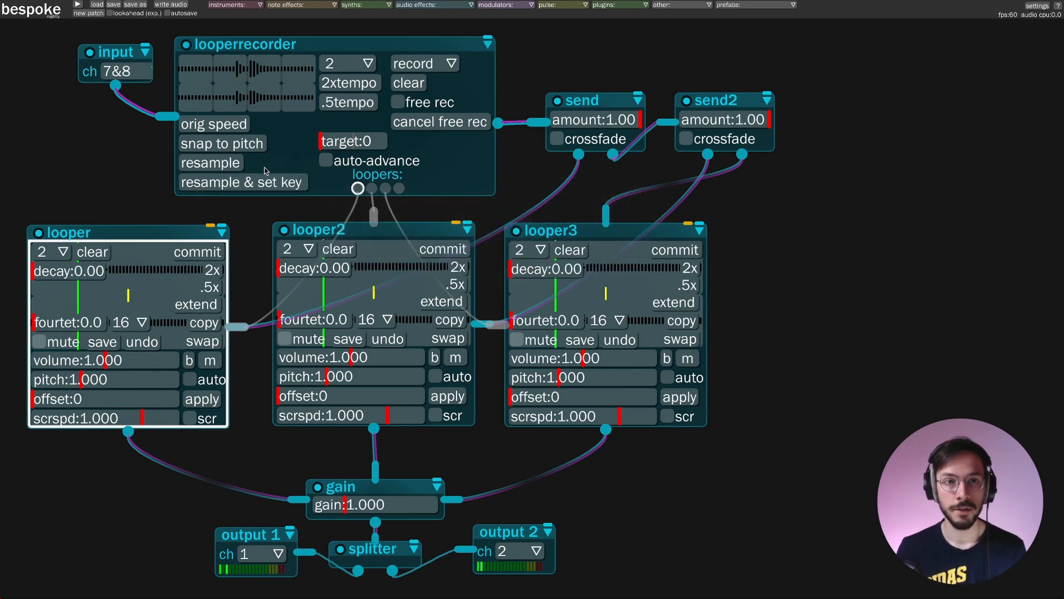
{"action": "left_click", "coordinate": [325, 161]}
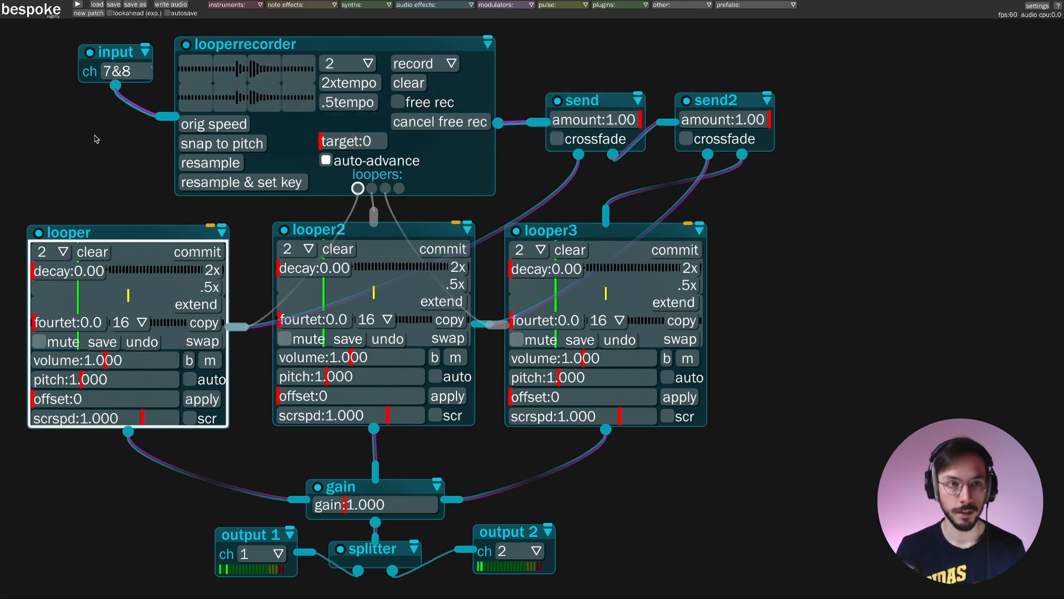
Start playback and capture the last 2 measures from the looperrecorder into looper, looper2 and looper3 in turn
{"action": "key", "text": "space"}
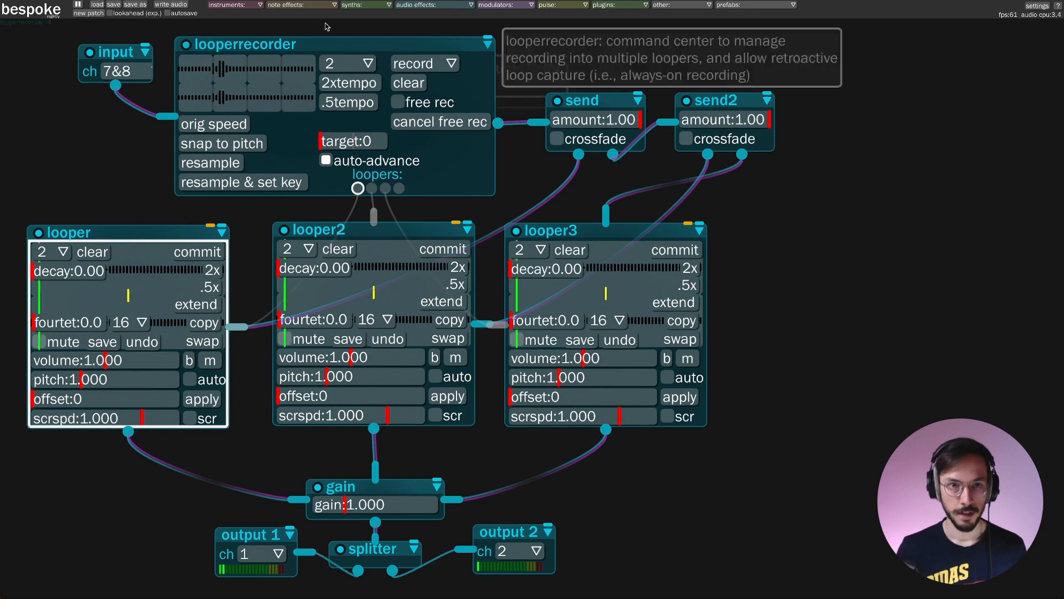
{"action": "left_click", "coordinate": [272, 76]}
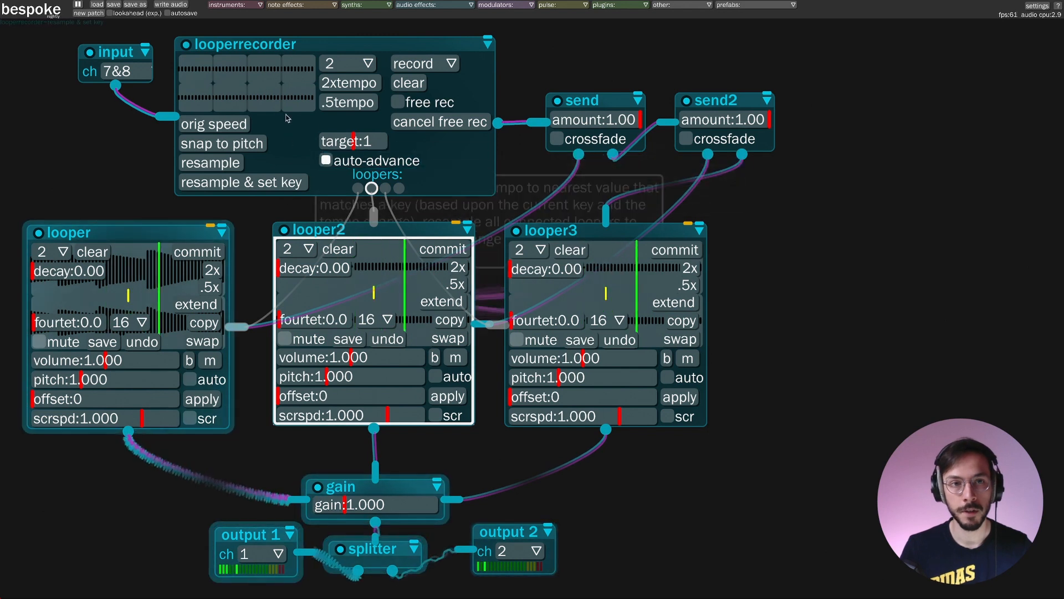
{"action": "left_click", "coordinate": [271, 84]}
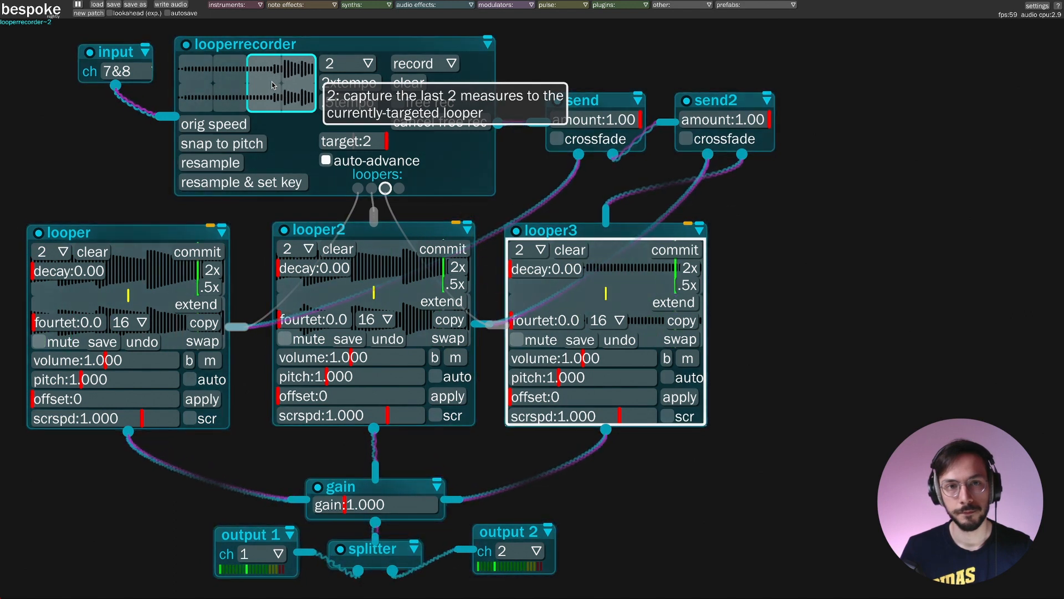
{"action": "left_click", "coordinate": [272, 84]}
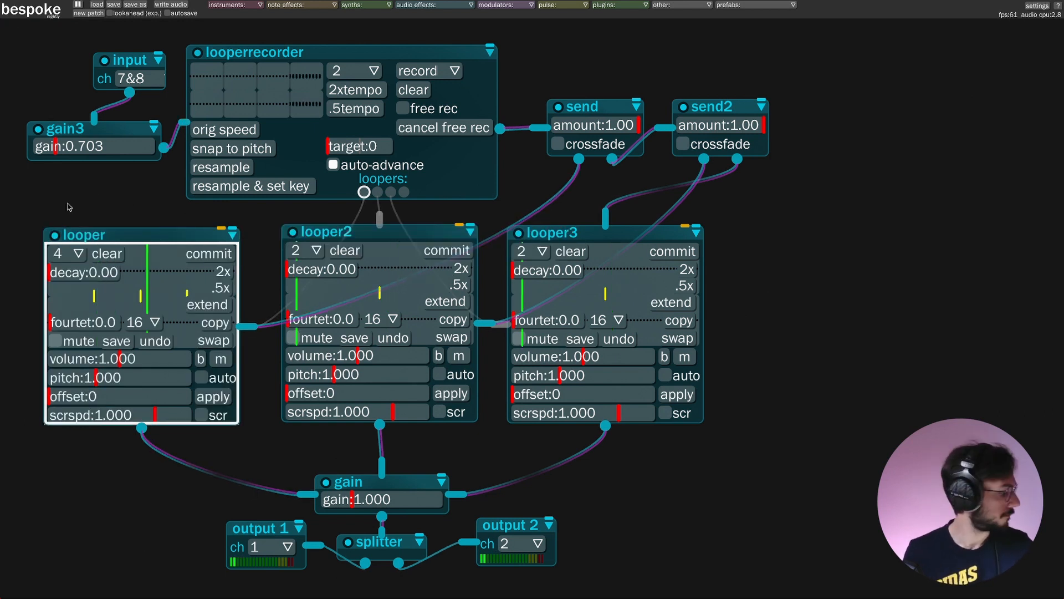
Start playback, capture the last 2 measures into looper, copy its contents onto looper2, and pause playback
{"action": "key", "text": "shift+p"}
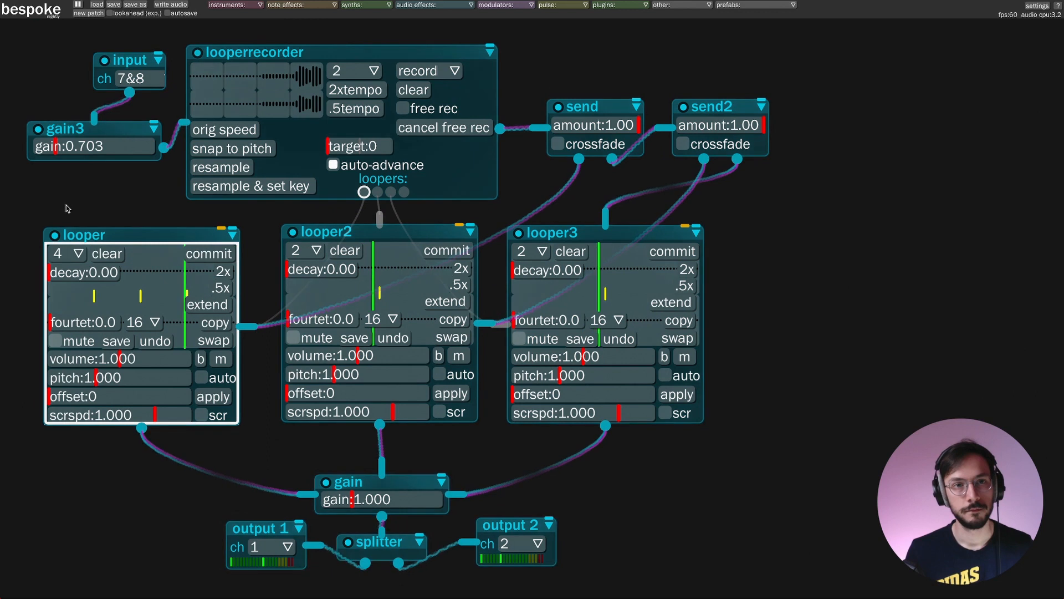
{"action": "left_click", "coordinate": [273, 95]}
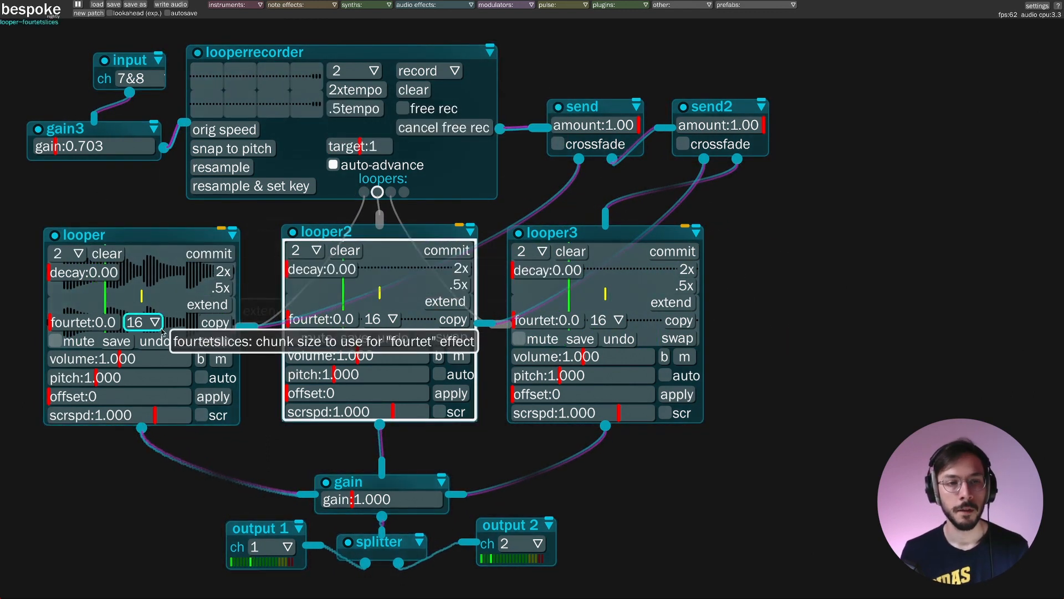
{"action": "left_click", "coordinate": [215, 327]}
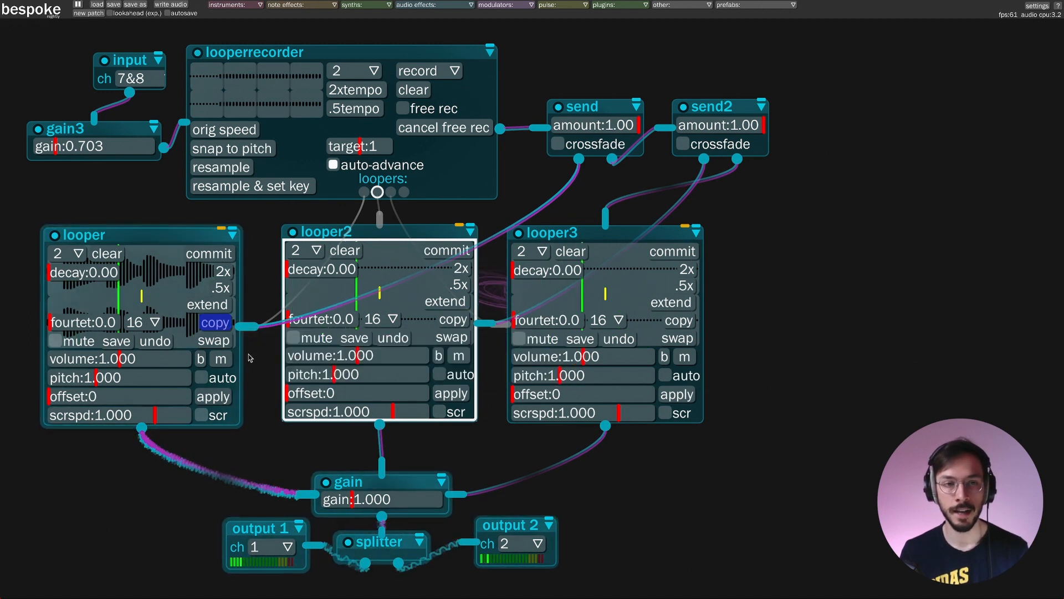
{"action": "left_click", "coordinate": [458, 325]}
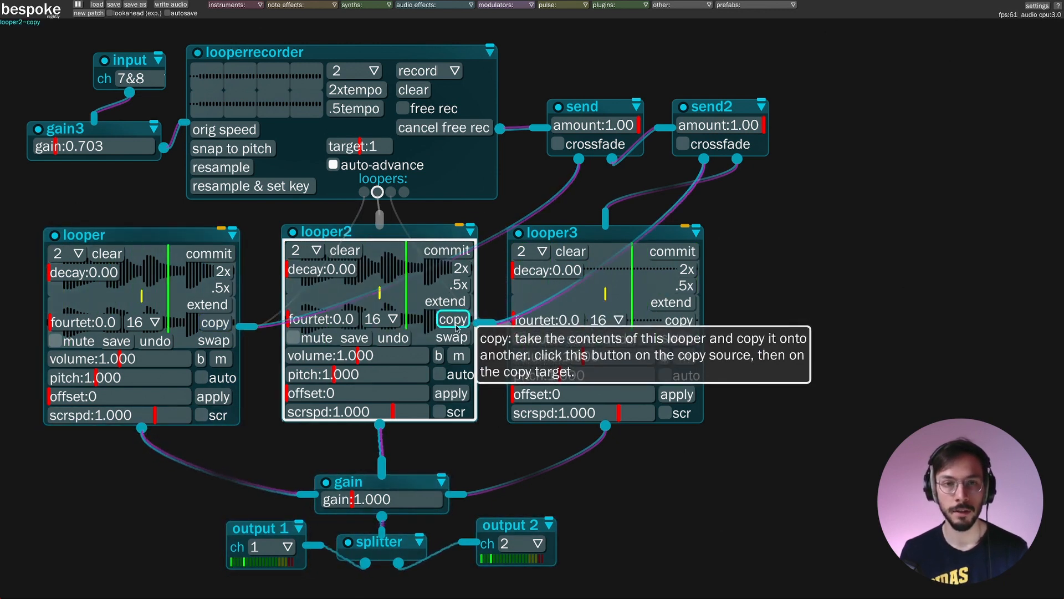
{"action": "key", "text": "shift+p"}
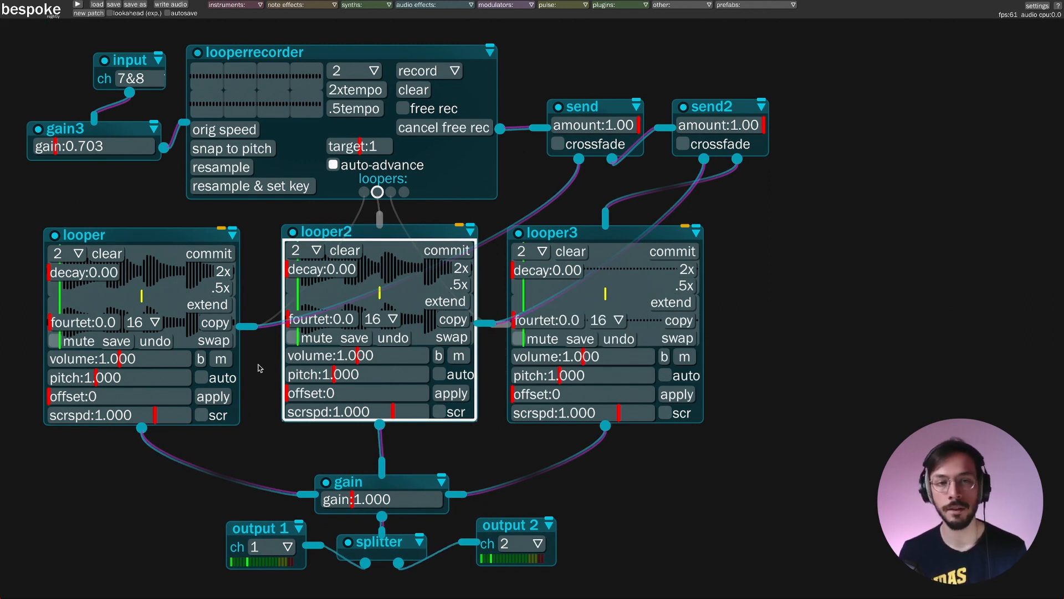
Swap the contents of looper2 and looper3, running playback to hear the effect
{"action": "left_click", "coordinate": [448, 339]}
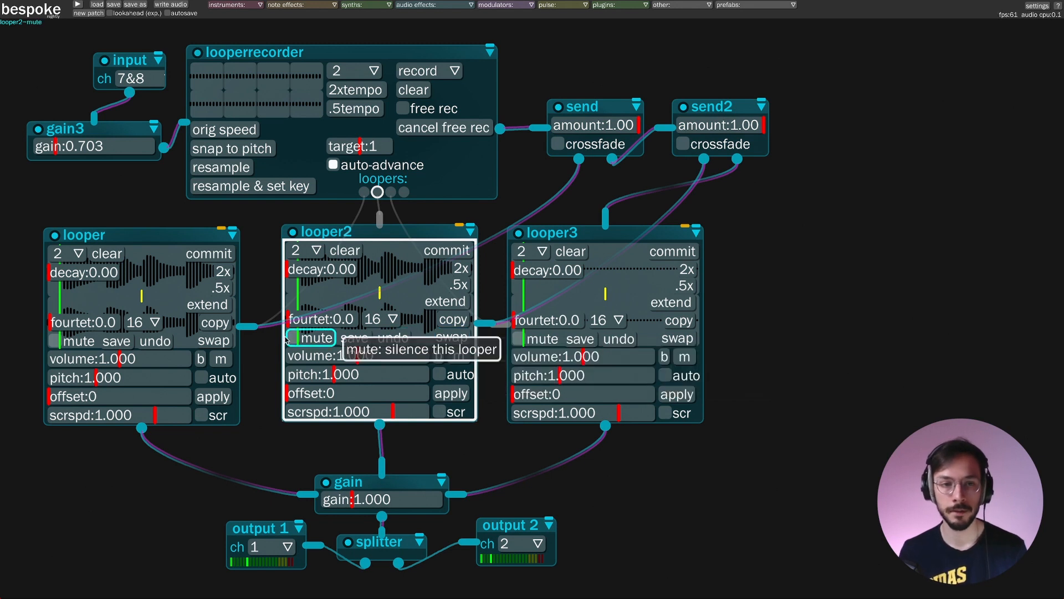
{"action": "key", "text": "shift+p"}
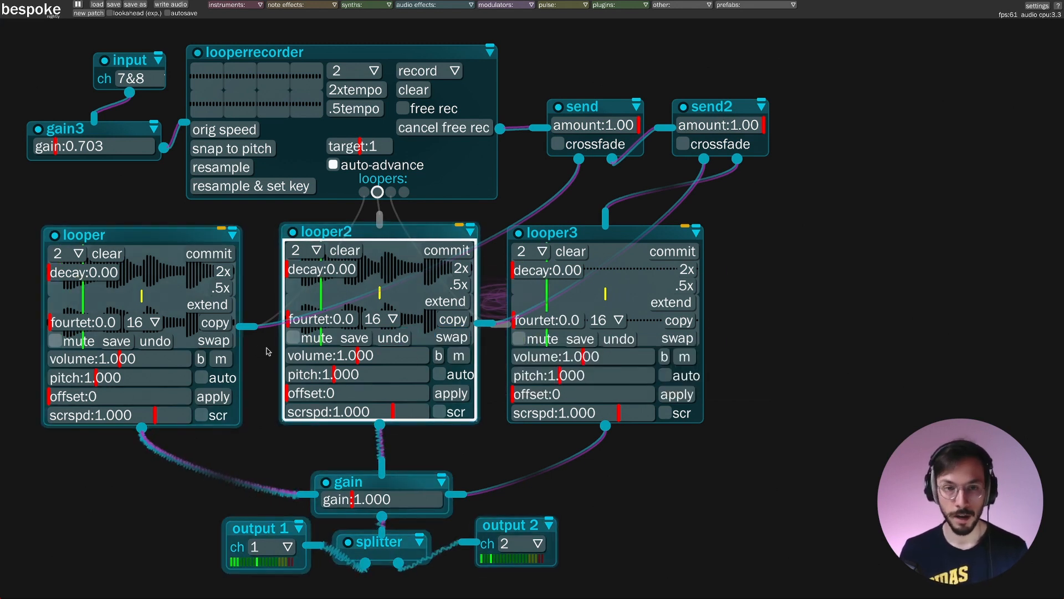
{"action": "left_click", "coordinate": [677, 337]}
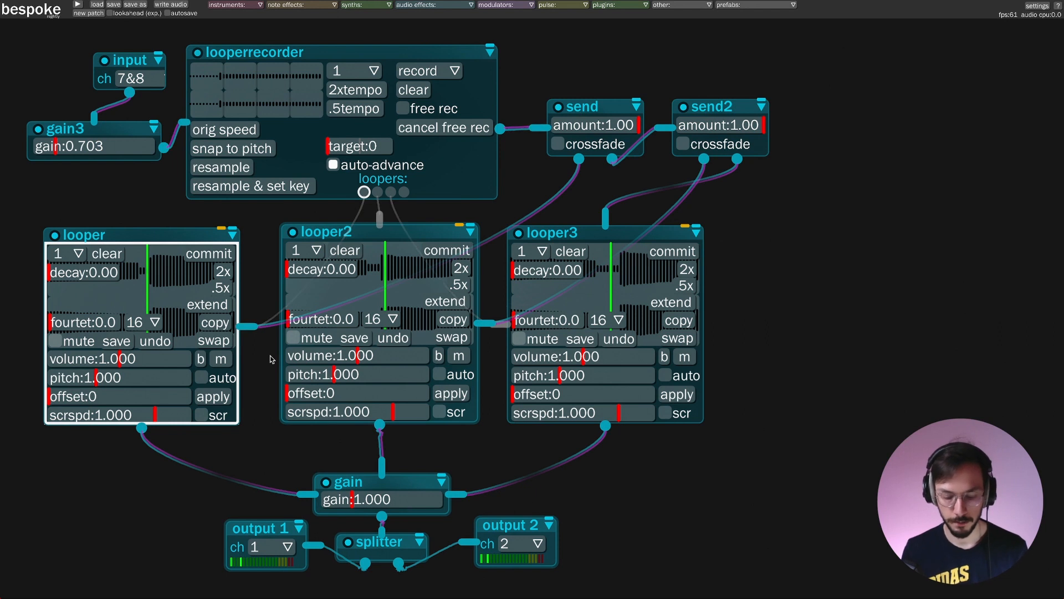
Merge looper into looper2 and looper2 into looper3, playing the loops before and after merging
{"action": "key", "text": "shift+p"}
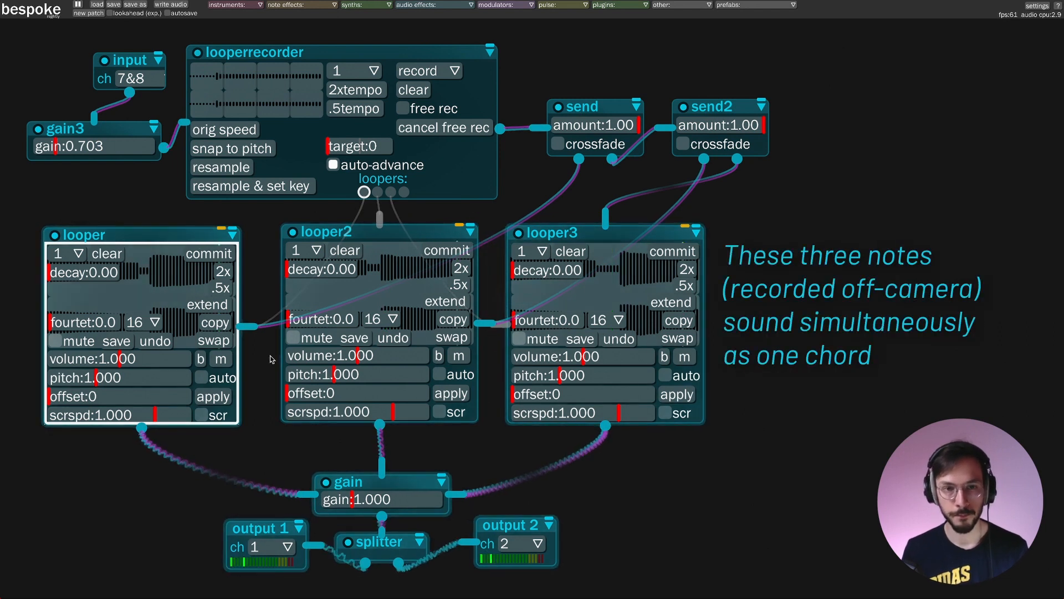
{"action": "key", "text": "shift+p"}
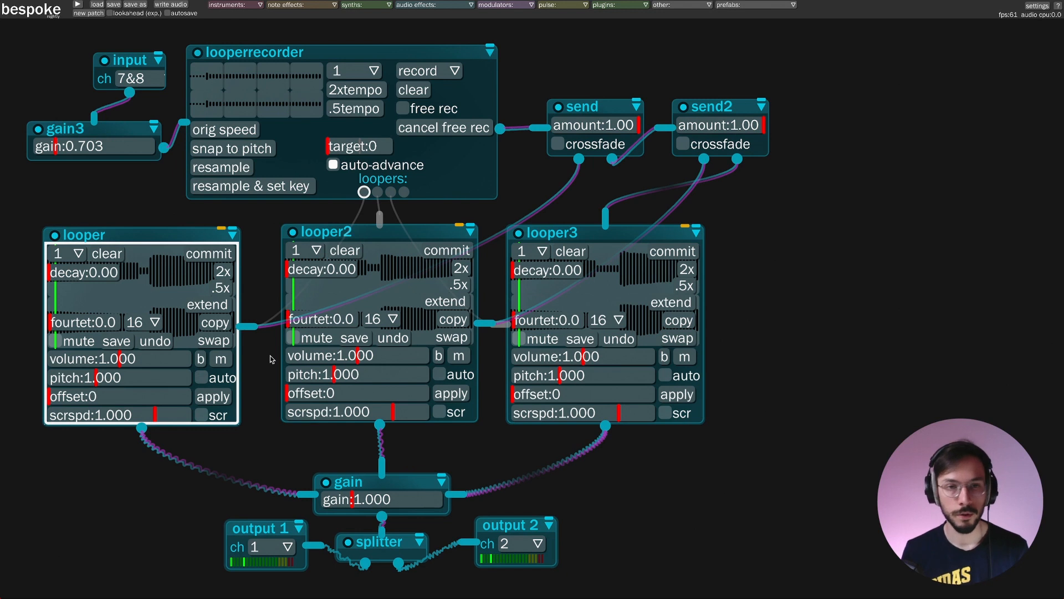
{"action": "left_click", "coordinate": [226, 360]}
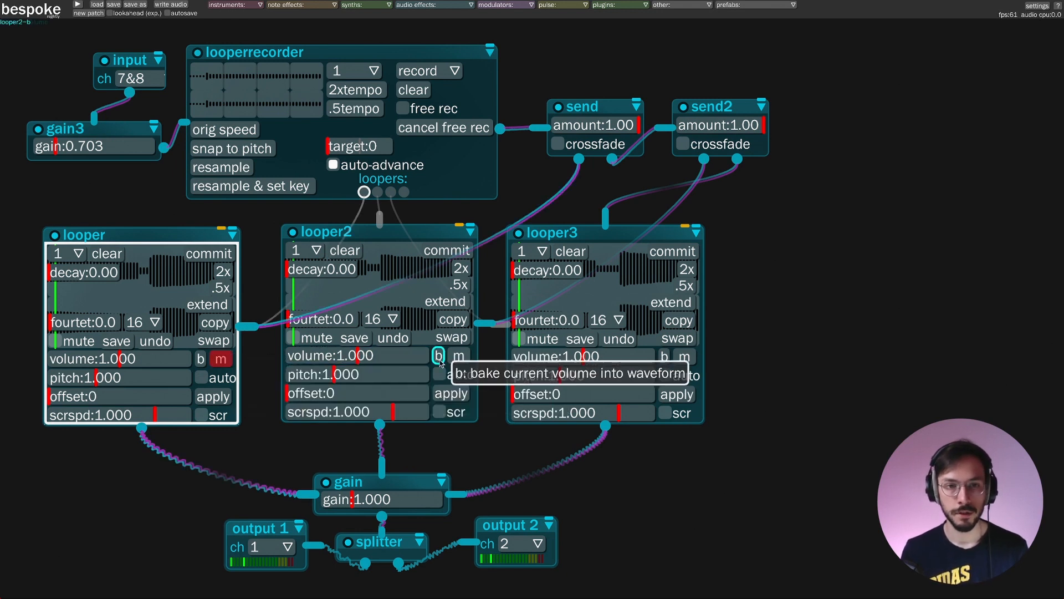
{"action": "left_click", "coordinate": [459, 361]}
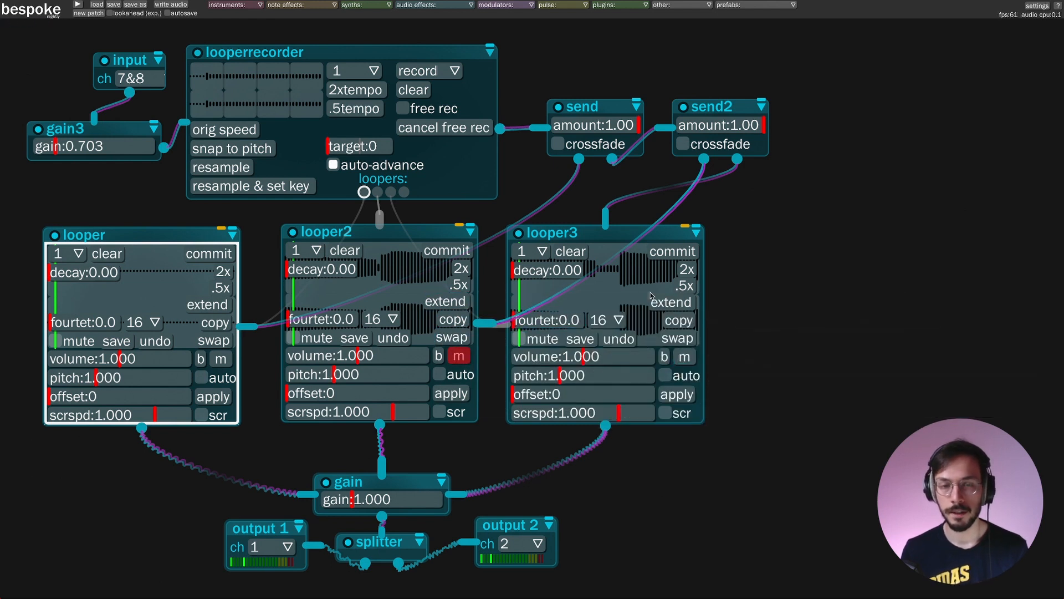
{"action": "left_click", "coordinate": [687, 358]}
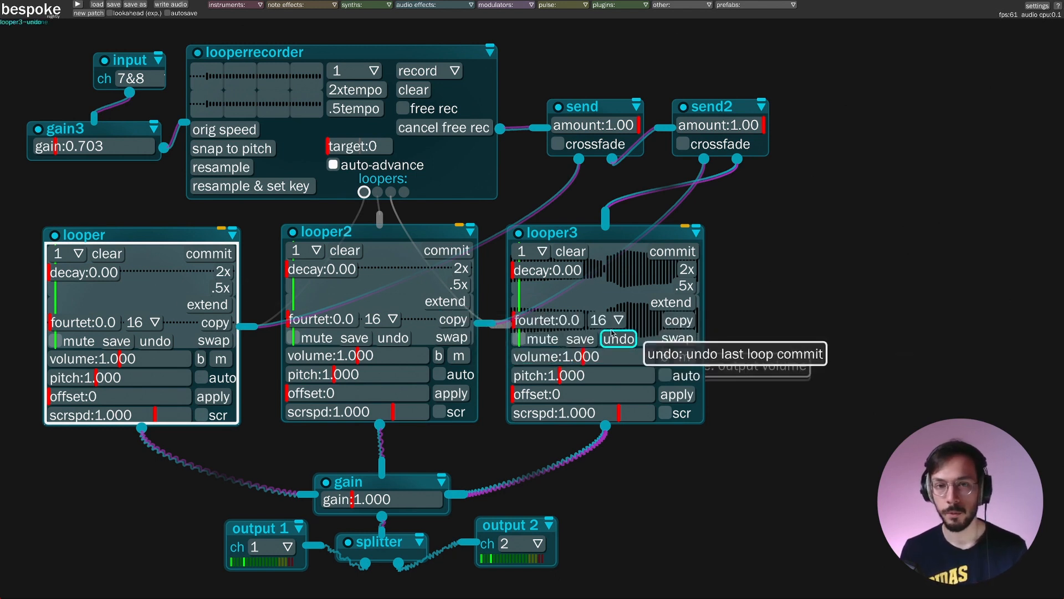
{"action": "key", "text": "shift+p"}
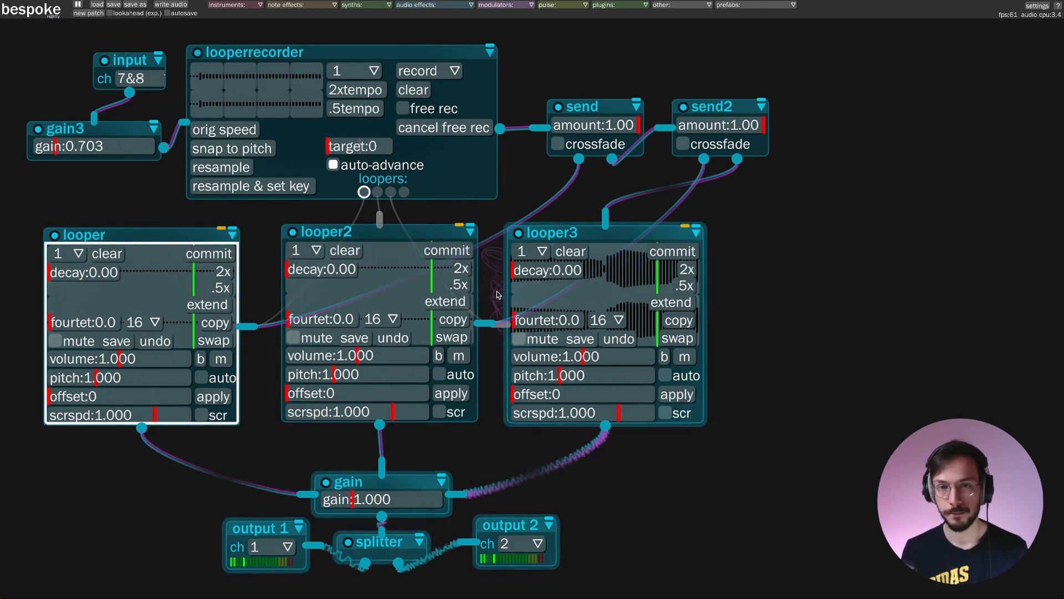